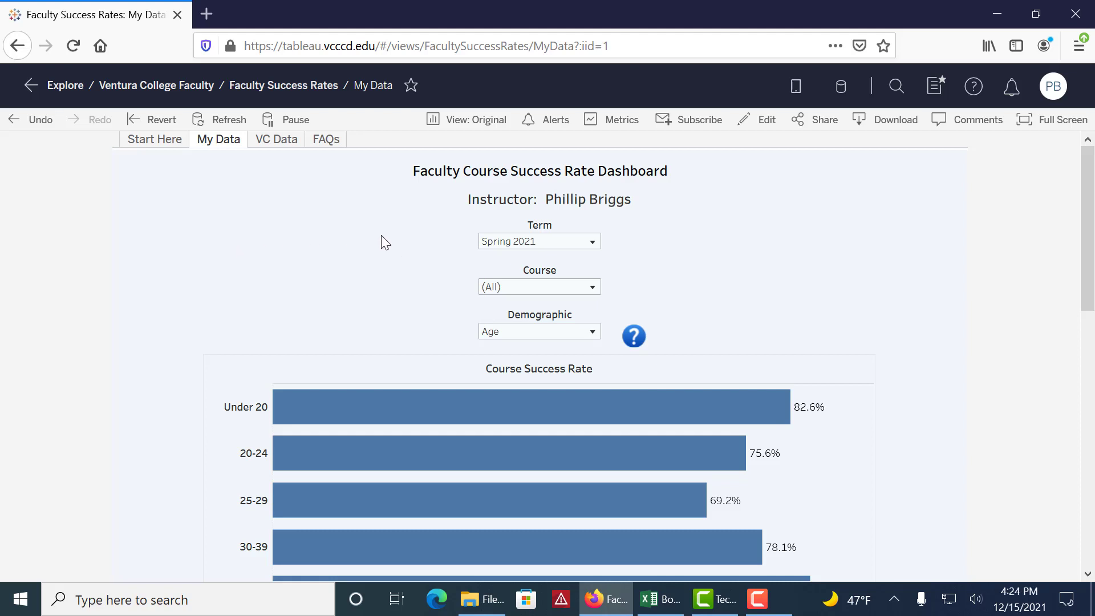
- Filter the My Data dashboard to the FAKE V02 course and check the available term and demographic options
click(512, 243)
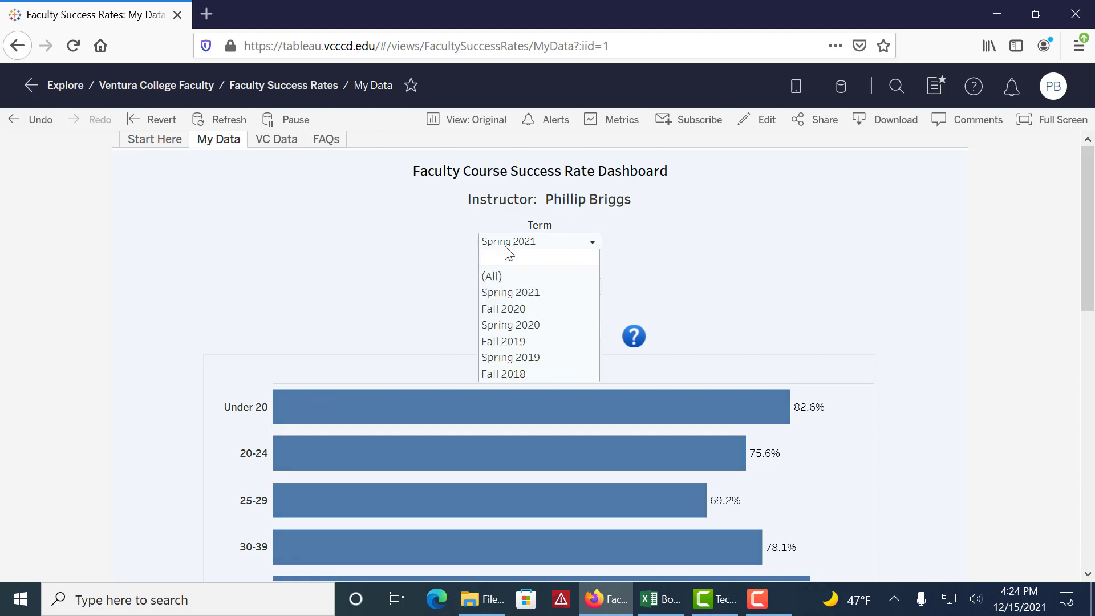
click(506, 244)
click(508, 286)
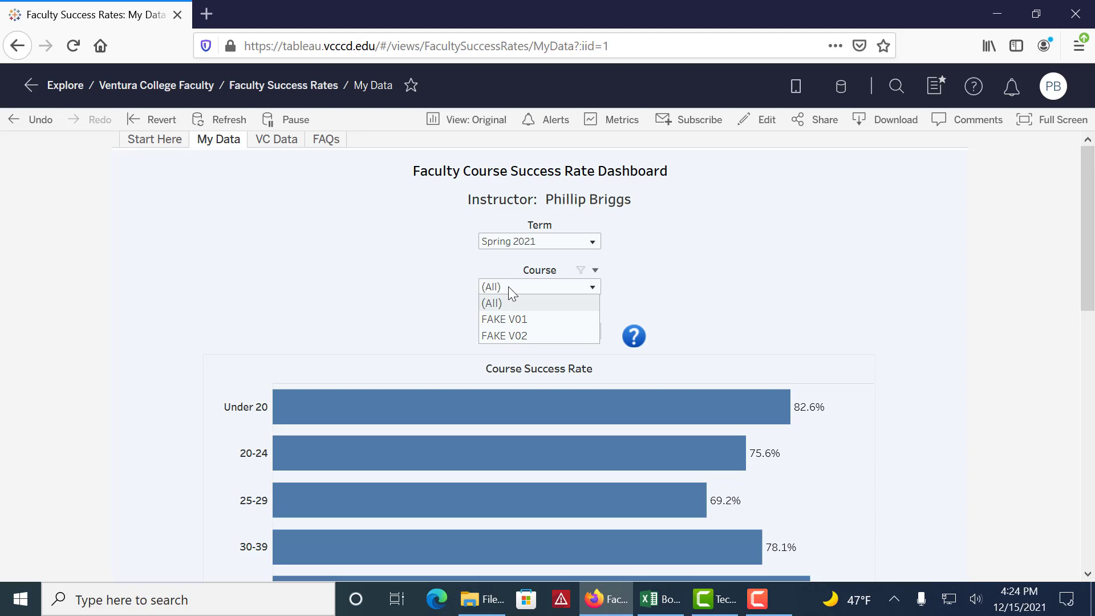
click(511, 335)
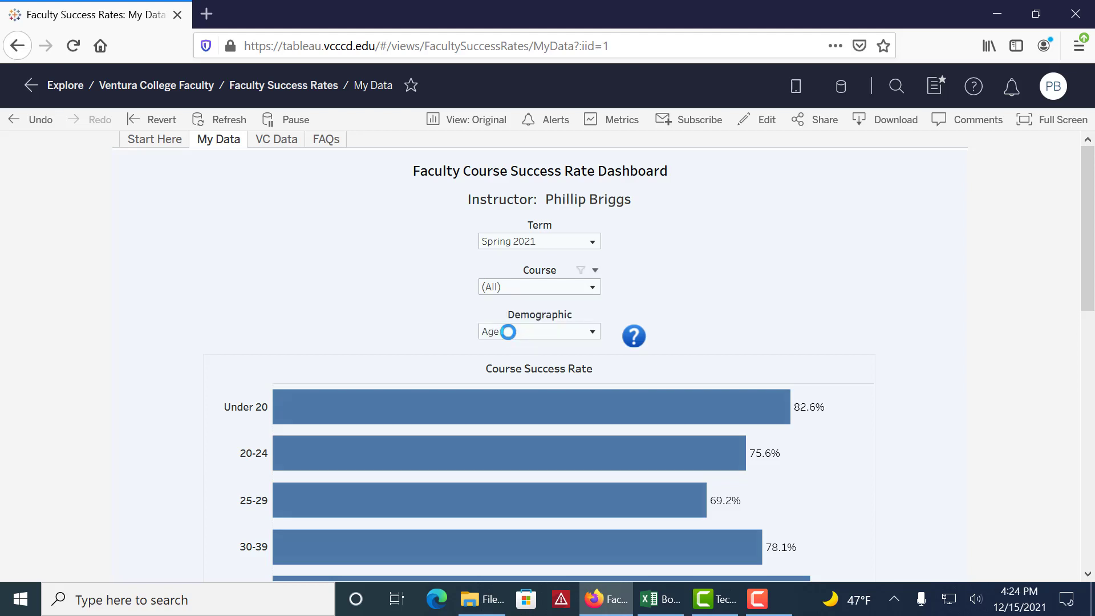
click(550, 335)
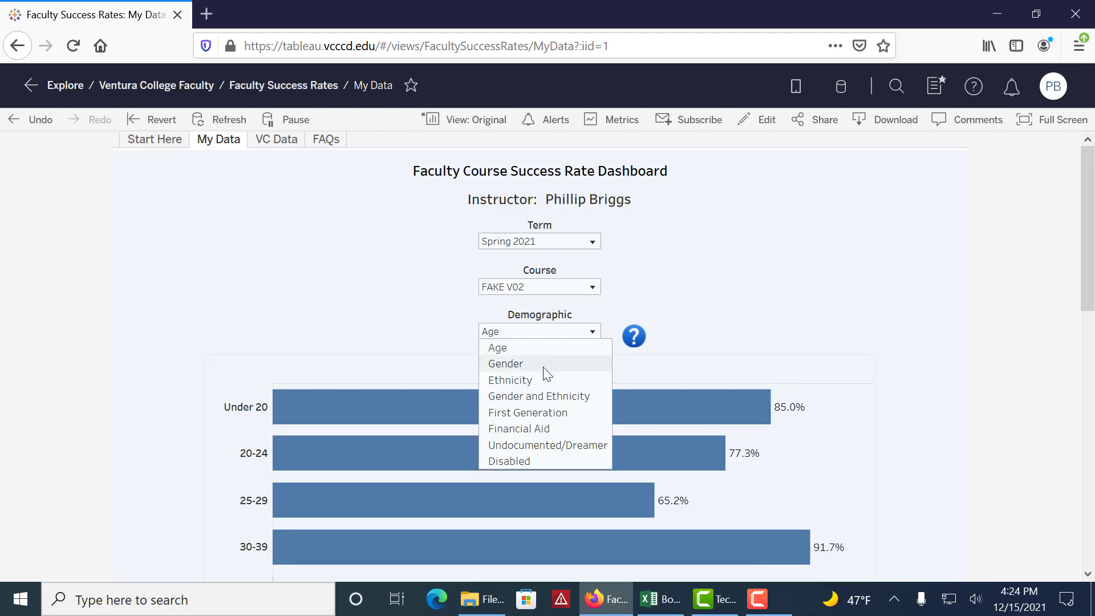
click(592, 334)
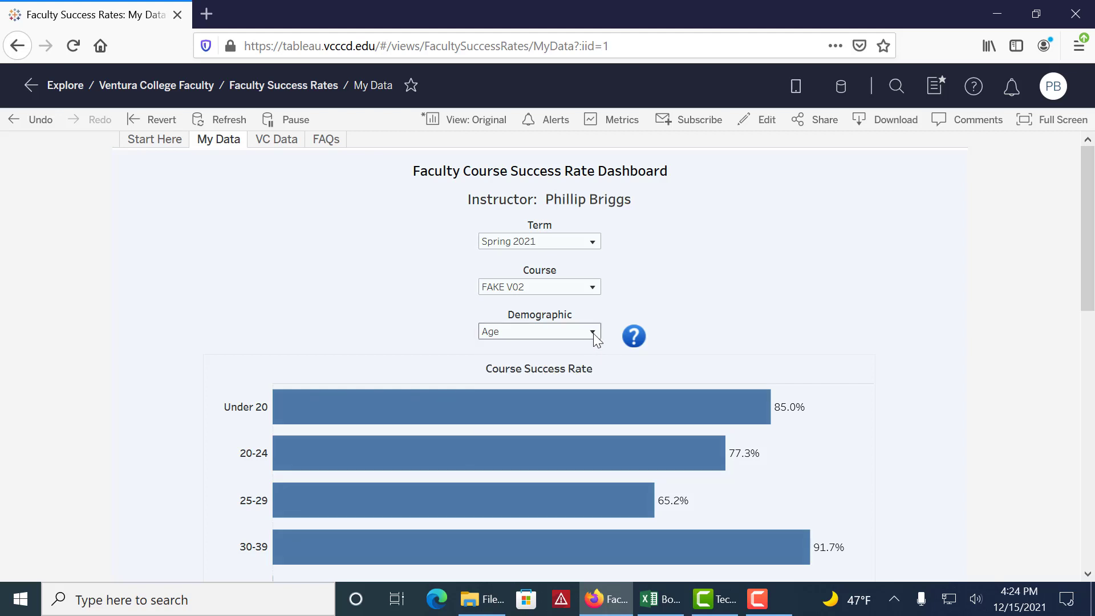
- Examine the FAKE V02 success rates by age group in the chart and the enrollment, success and PI table
scroll(758, 313, down, 2)
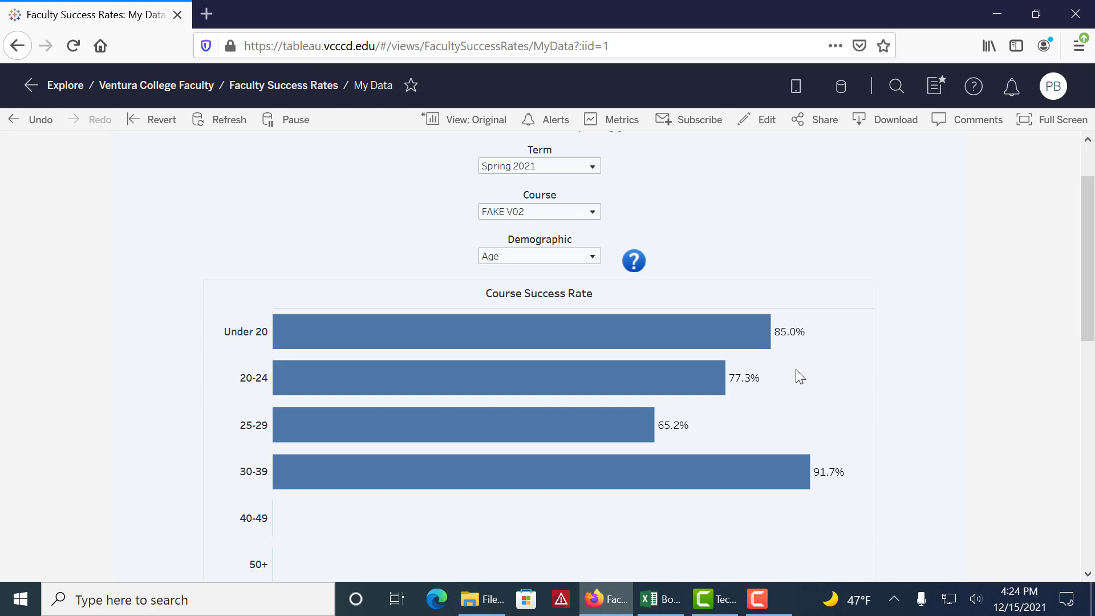
mouse_move(759, 345)
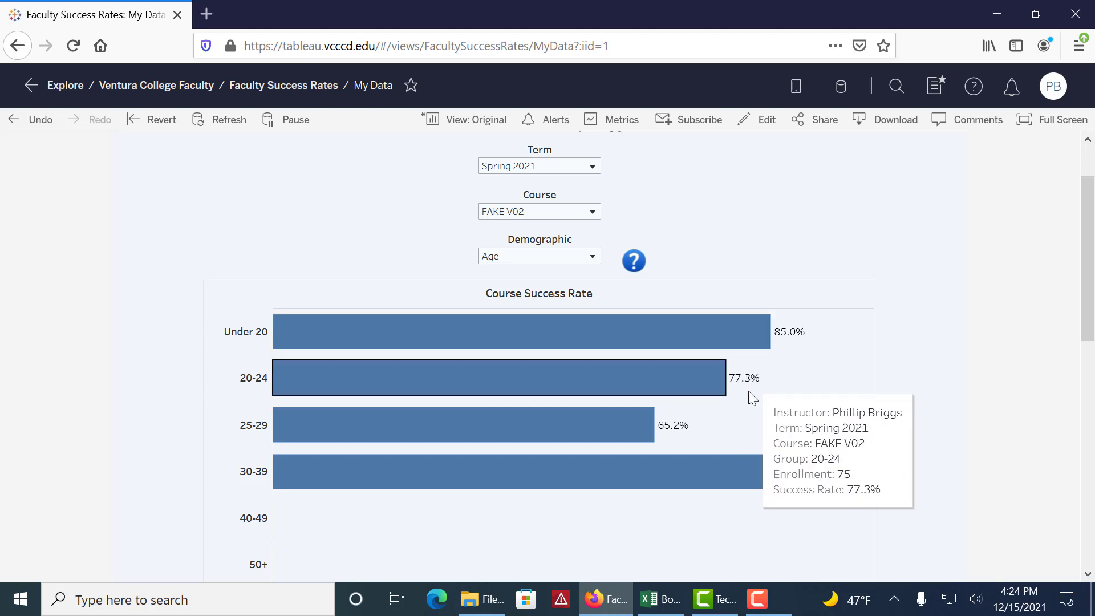
mouse_move(591, 425)
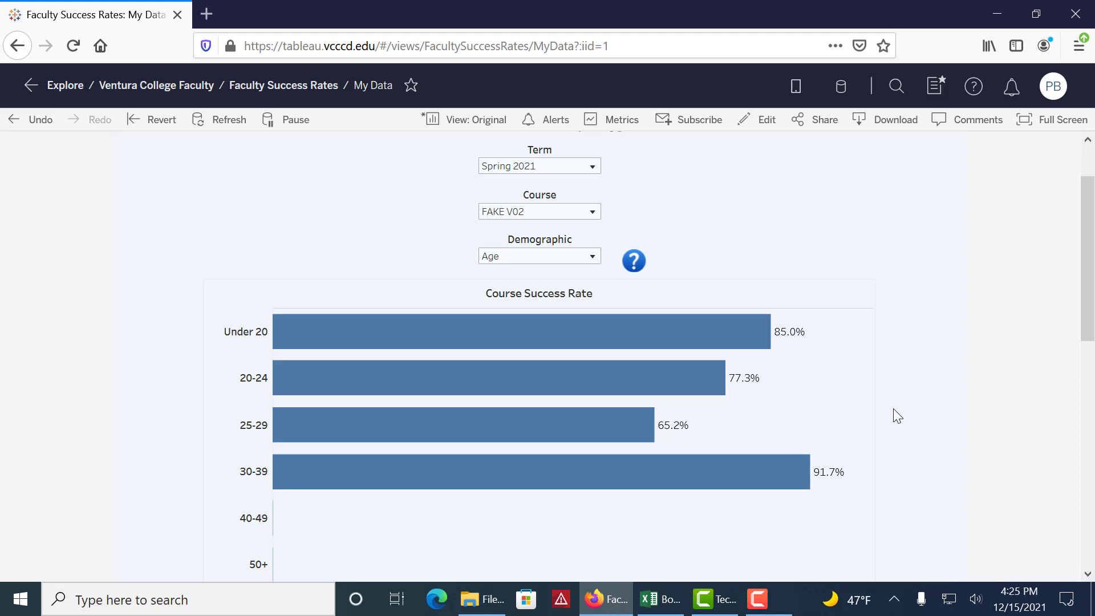
scroll(893, 409, down, 5)
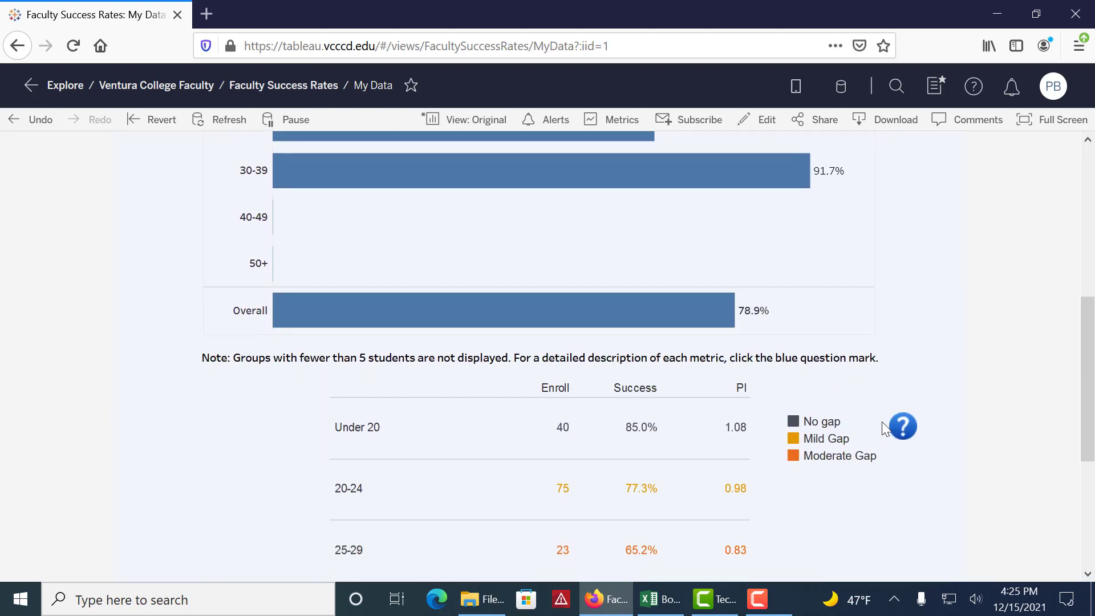
scroll(881, 425, down, 3)
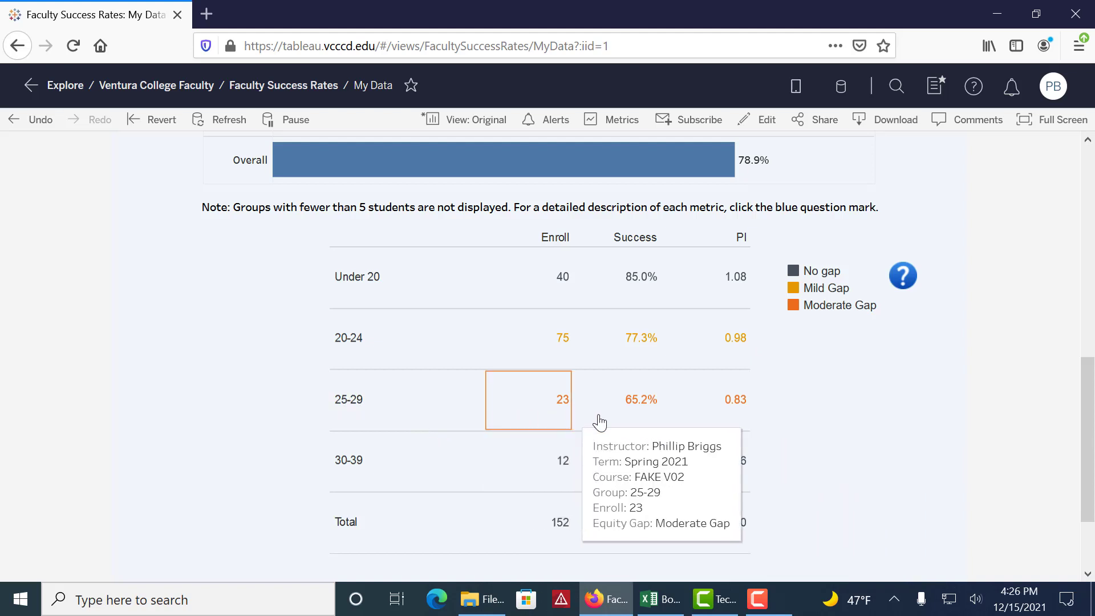
mouse_move(684, 420)
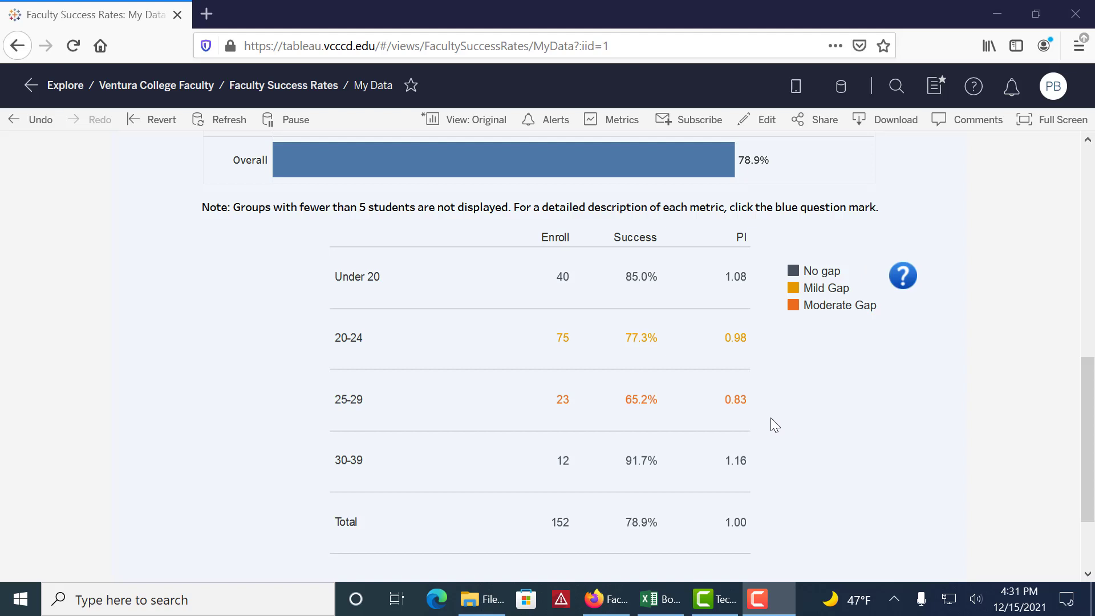
scroll(771, 418, up, 10)
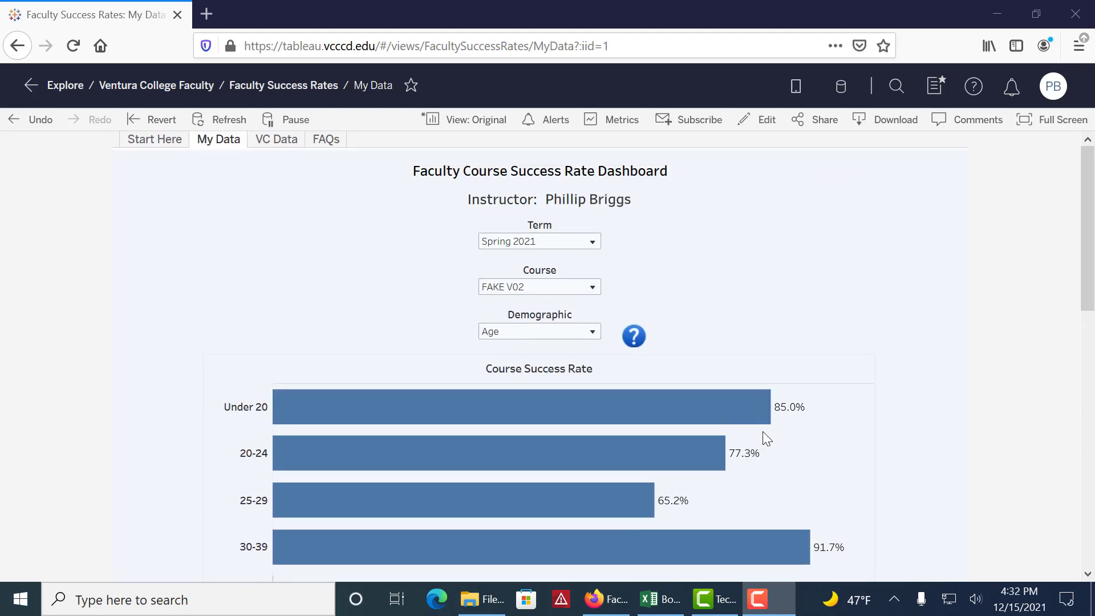
- Open the VC Data dashboard and examine the college-wide success rate chart and equity gap table by age
click(277, 139)
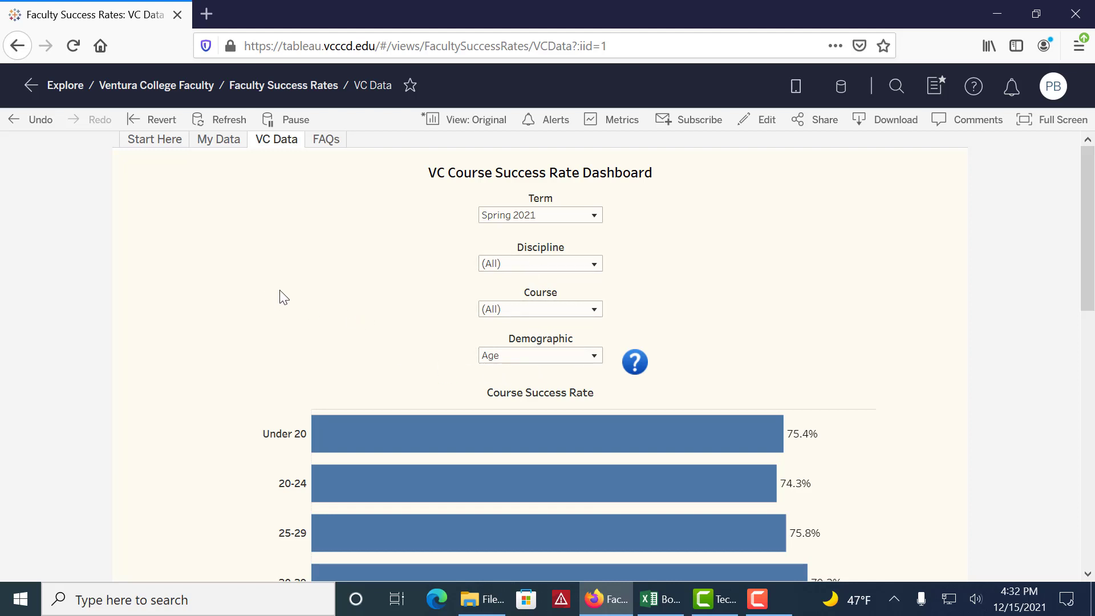
scroll(274, 301, down, 7)
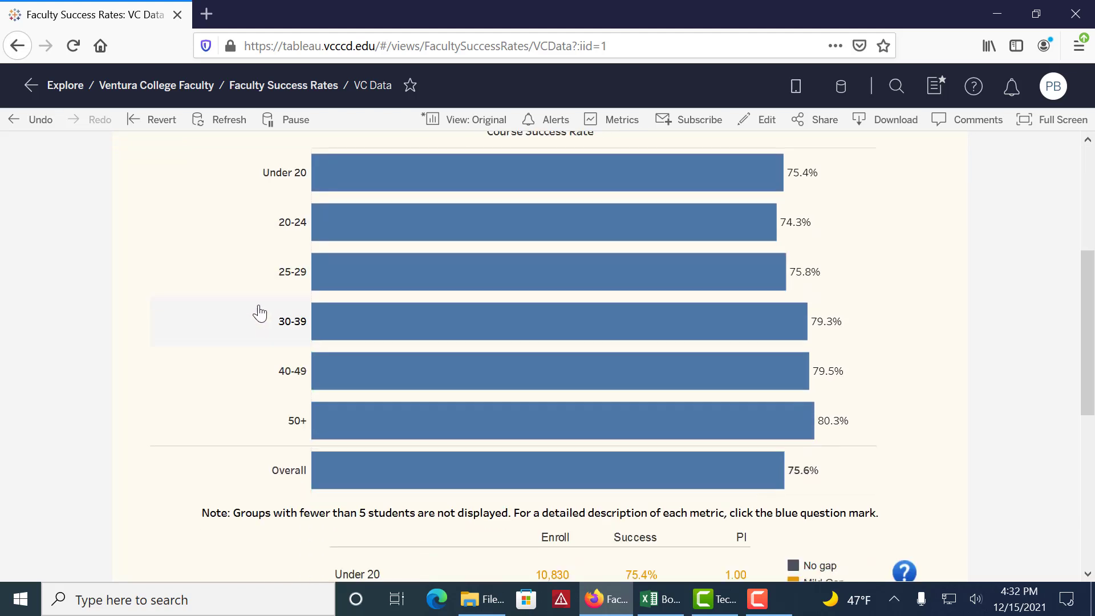
scroll(255, 315, down, 4)
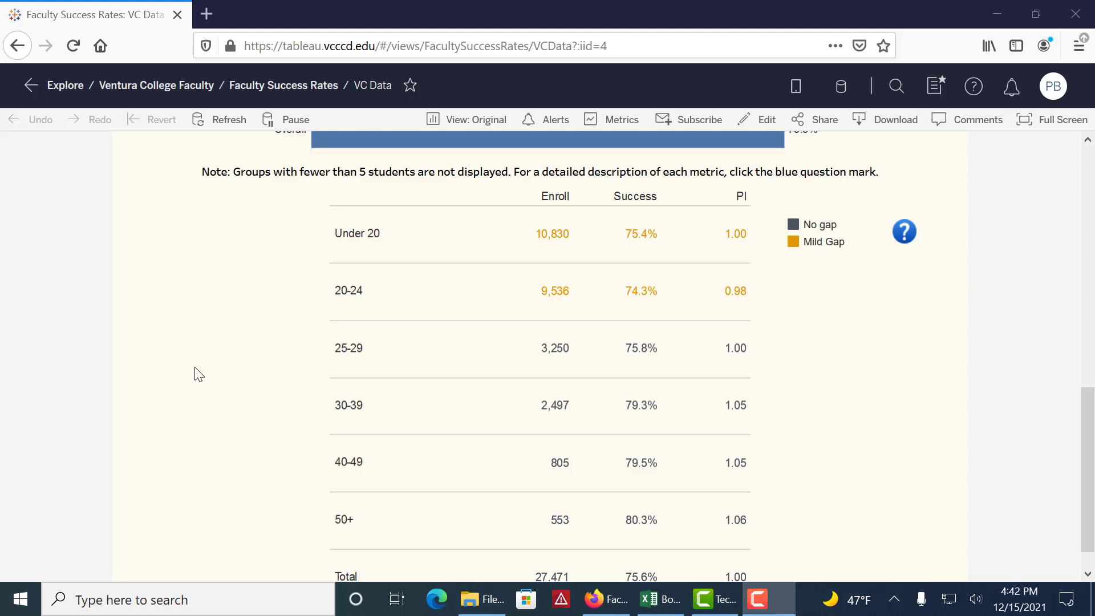
scroll(200, 390, up, 7)
scroll(200, 391, up, 3)
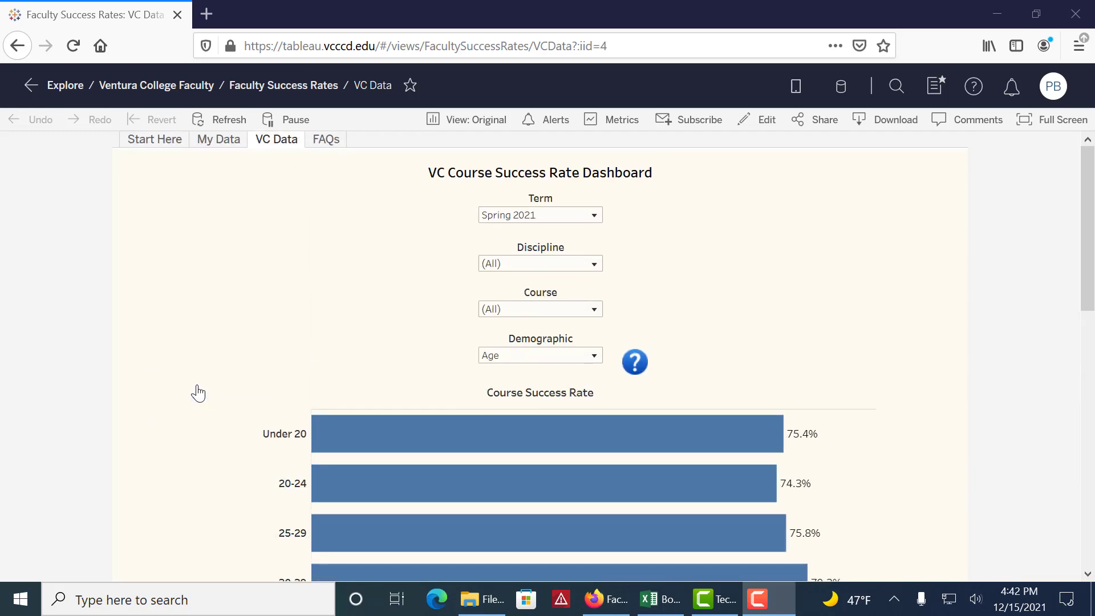
- Open the FAQs and read the success rate and proportionality index explanations through to the contact section
click(328, 146)
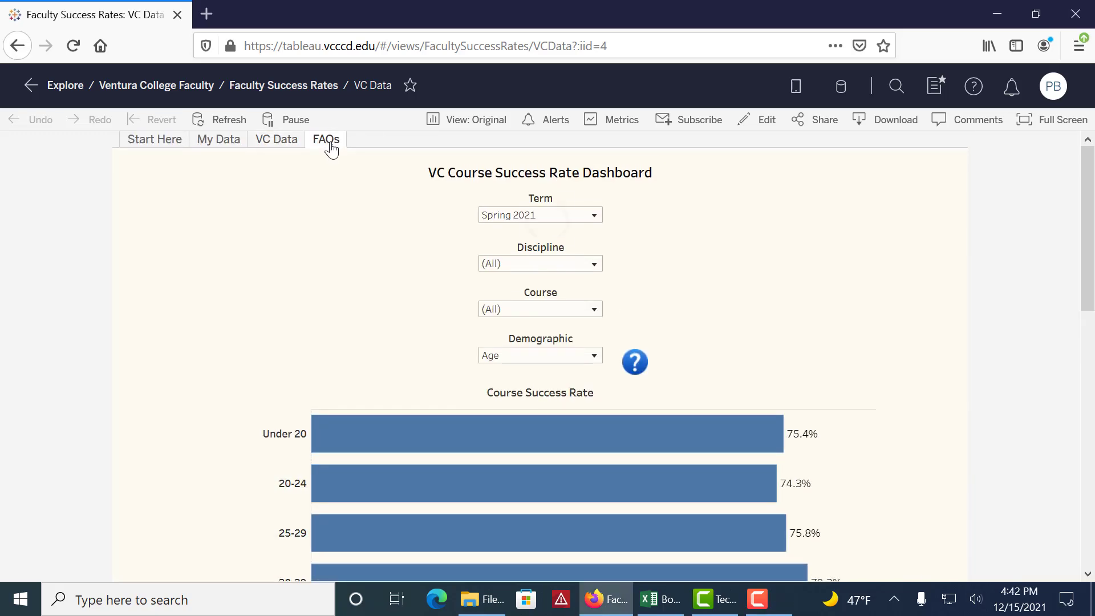
scroll(330, 260, down, 10)
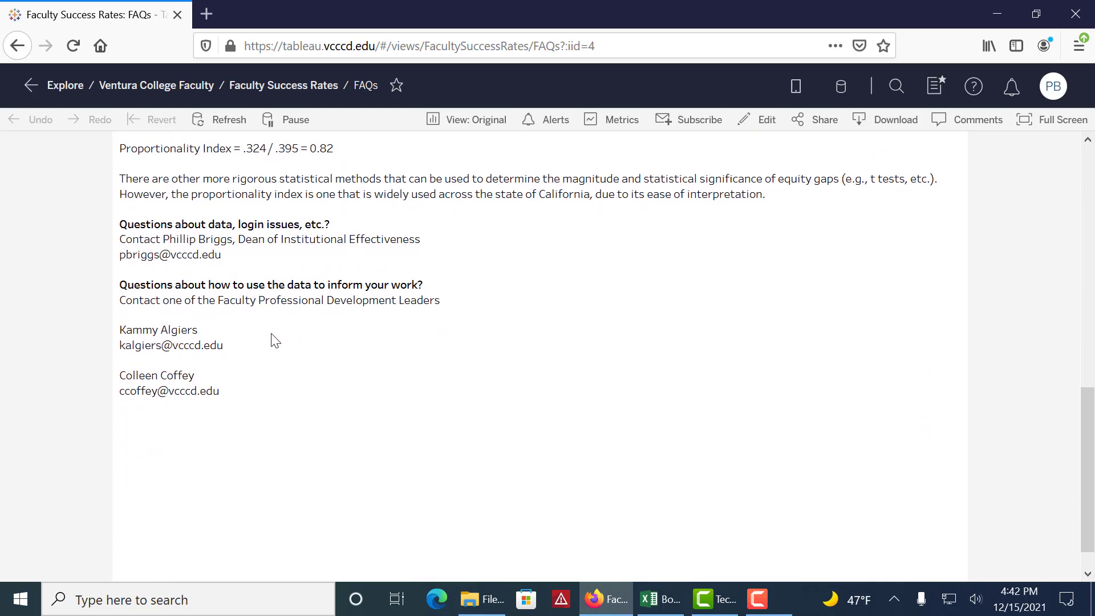
scroll(273, 344, up, 10)
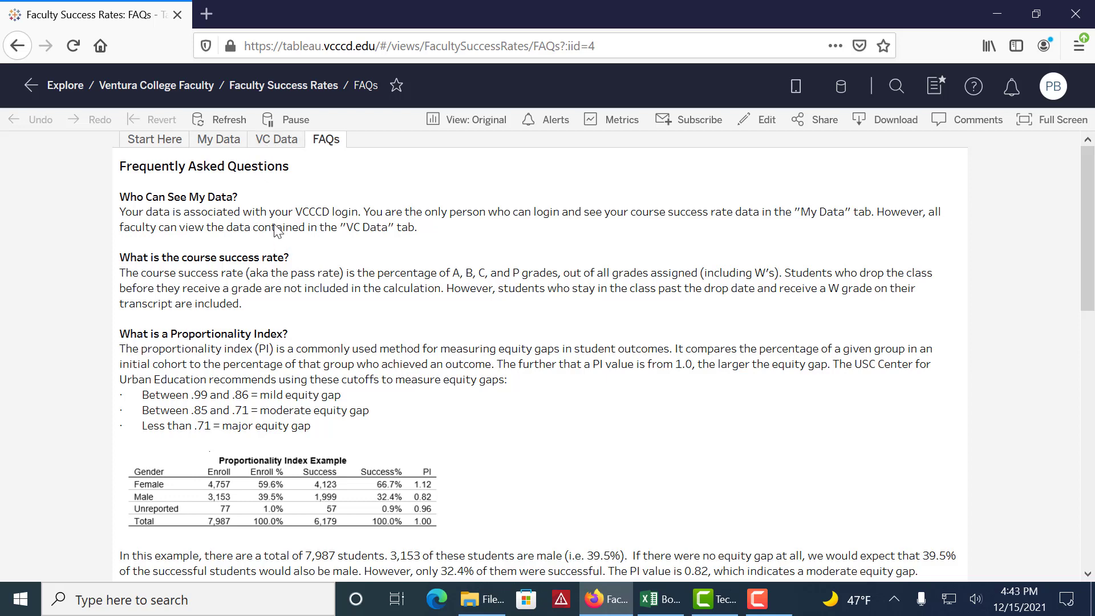
scroll(302, 295, down, 5)
scroll(303, 296, down, 4)
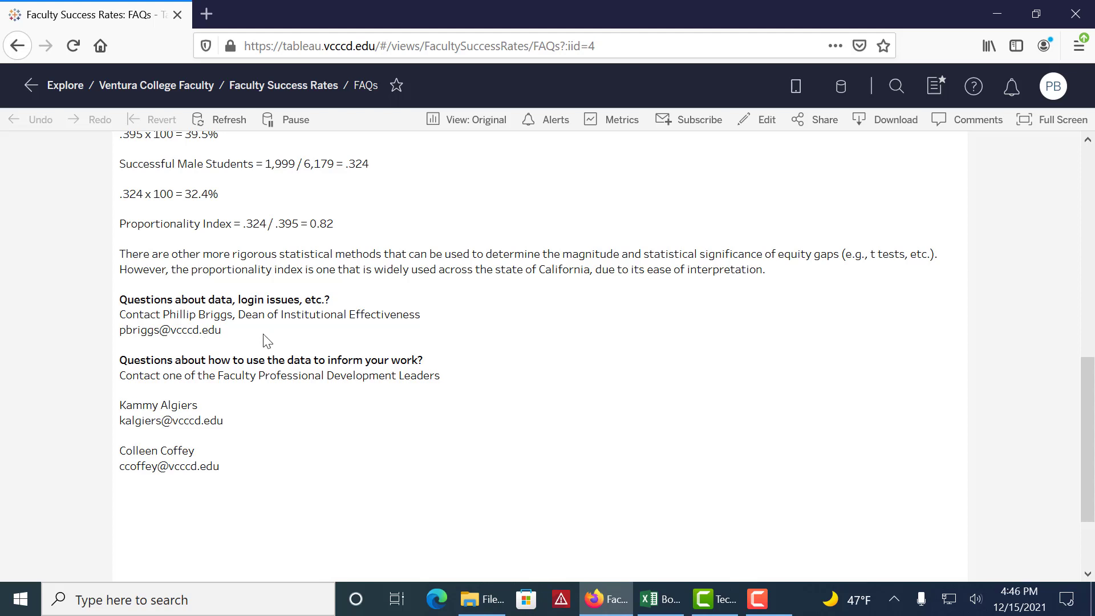
- Switch to the Book1 workbook in Excel and calculate the Total row's success rate in E8 with =D8/C8
click(665, 609)
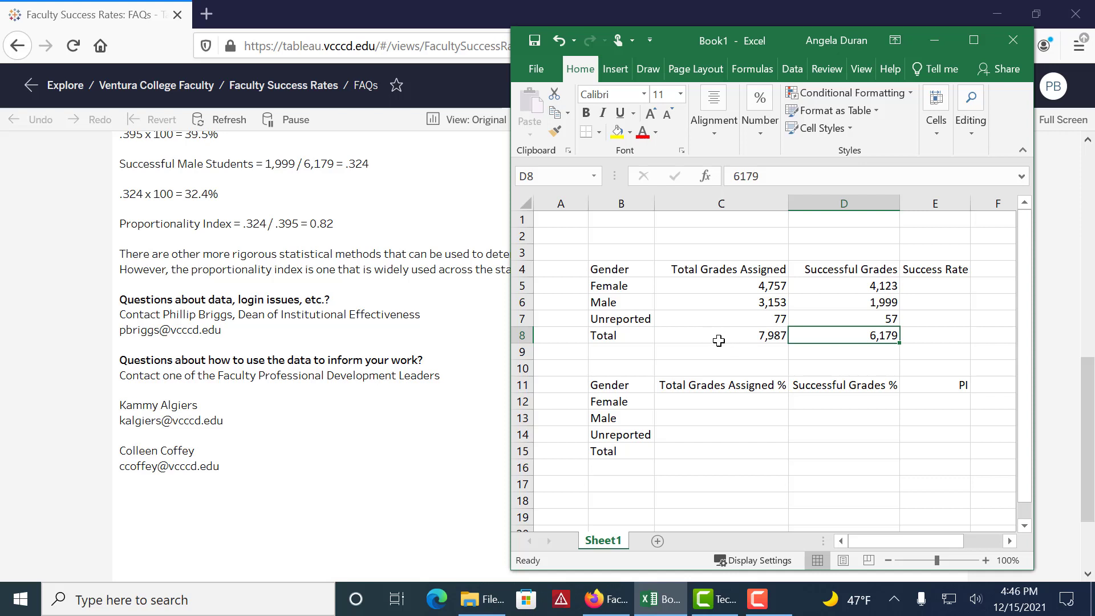
click(688, 337)
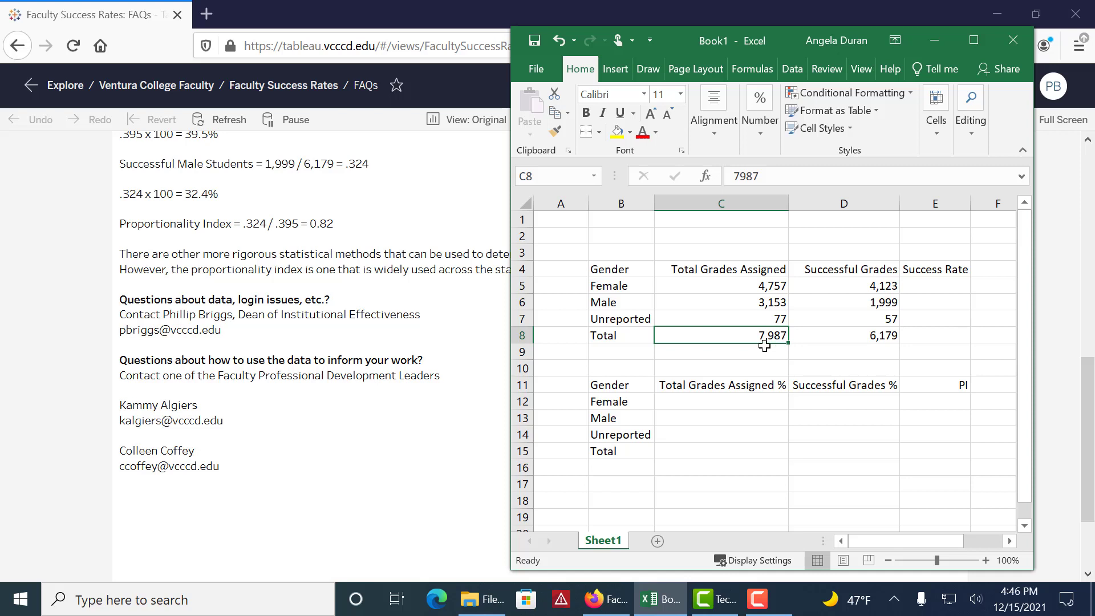
click(841, 337)
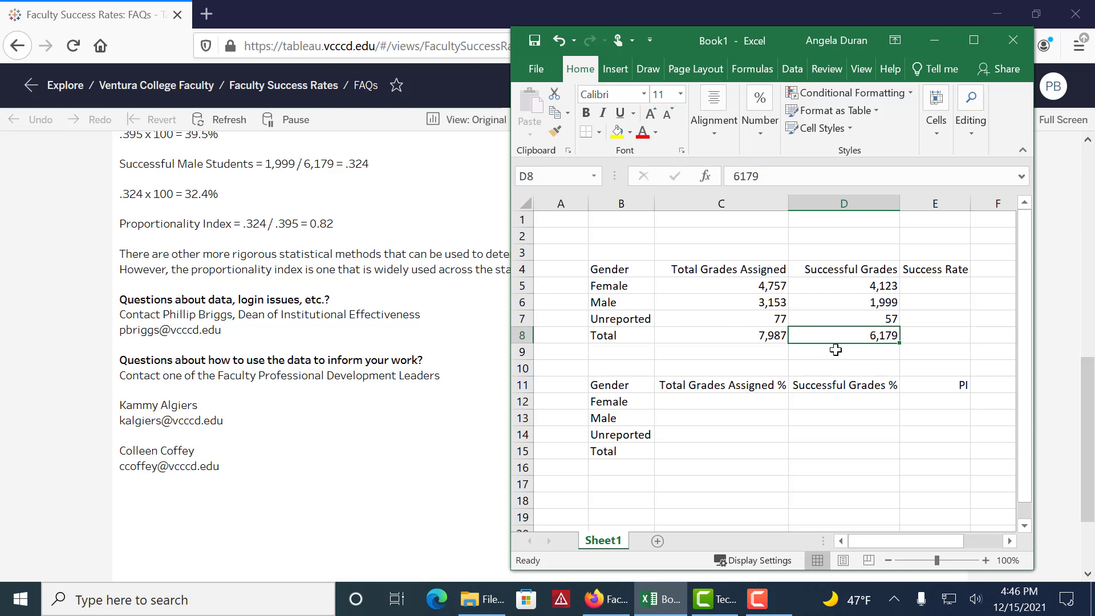
click(748, 340)
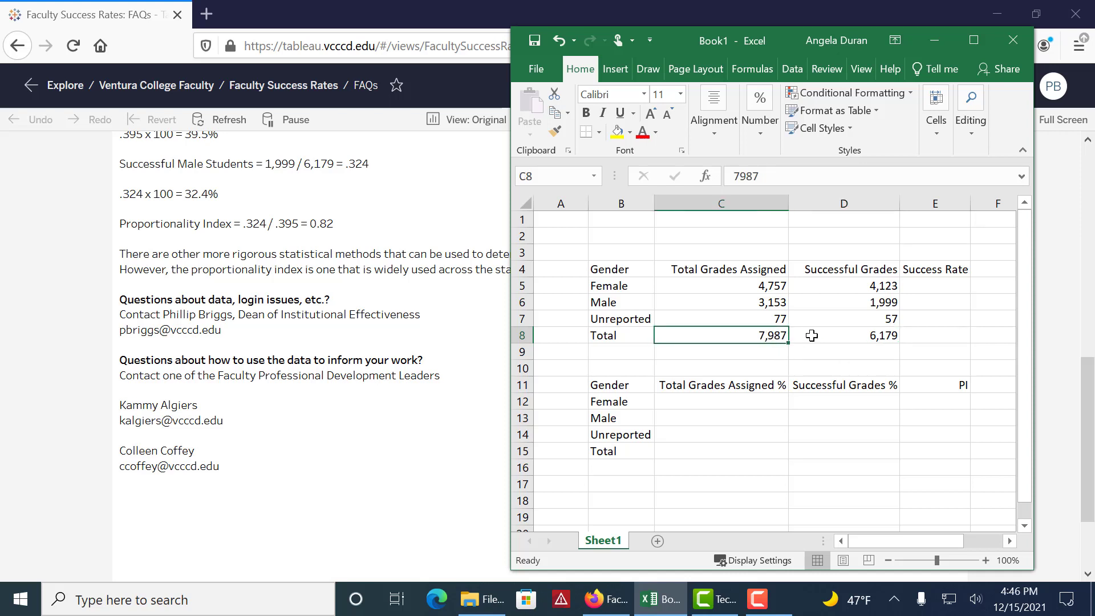
click(844, 336)
click(927, 339)
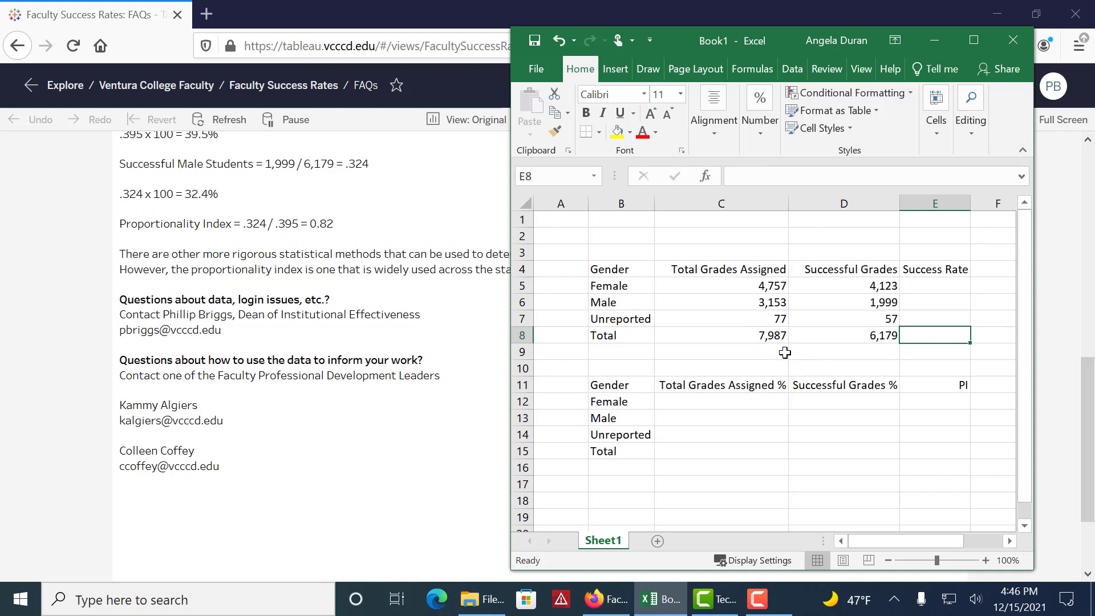
text(=)
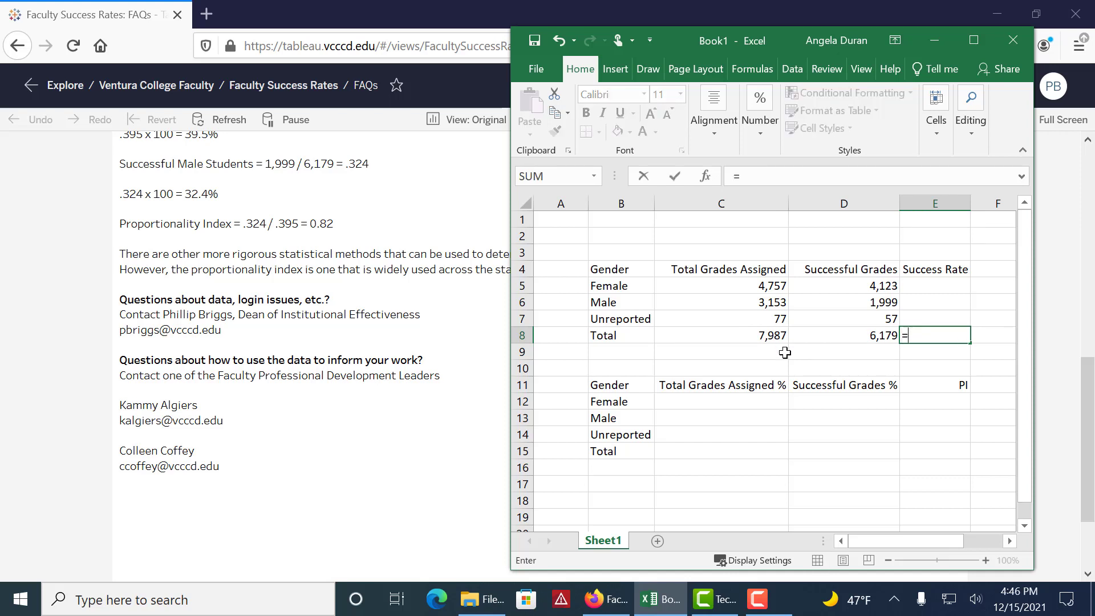
key(Left)
text(/)
key(Left)
key(Left)
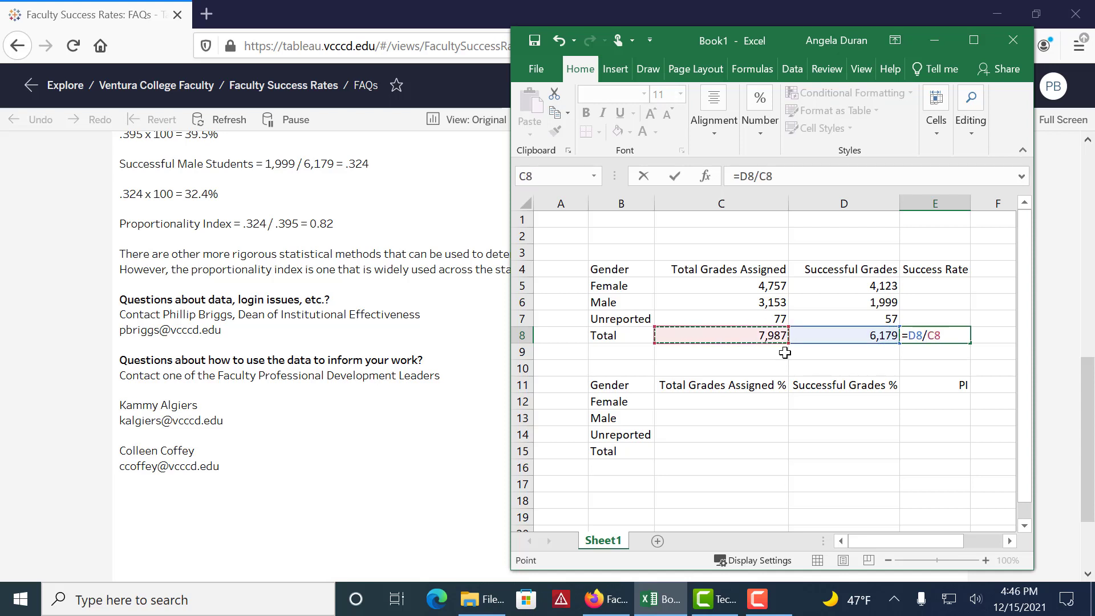
key(Return)
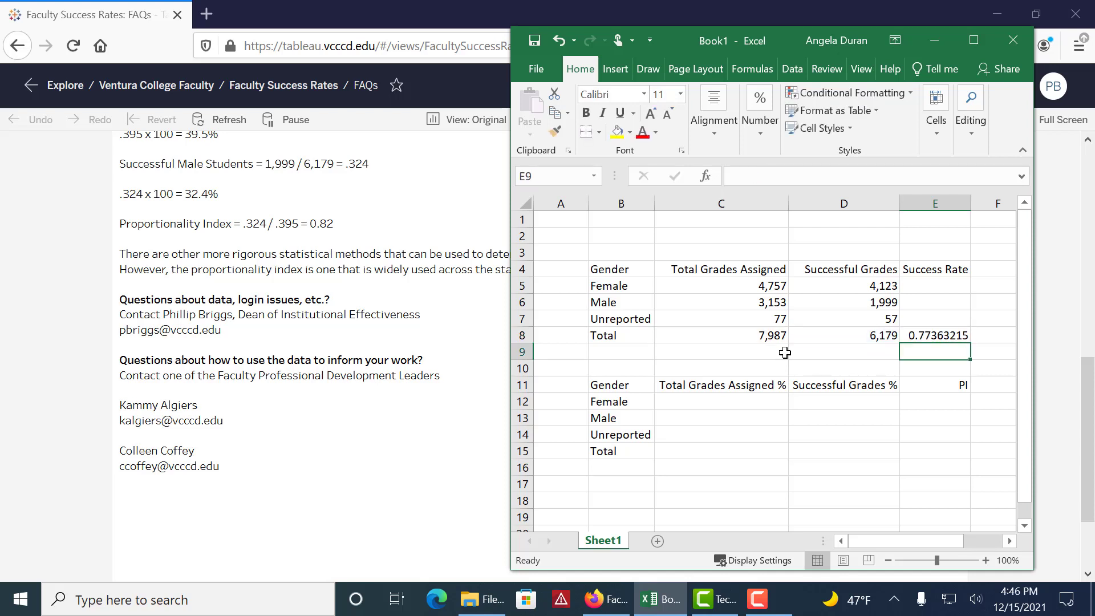
- Format the Total row's success rate in E8 as a percentage with one decimal place
right_click(955, 337)
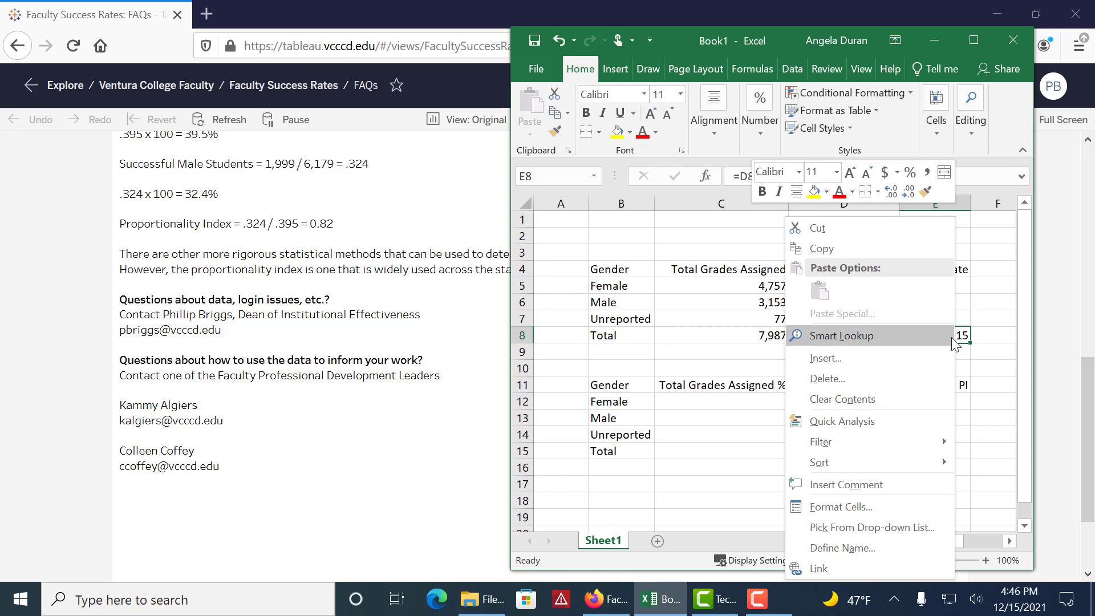
click(841, 506)
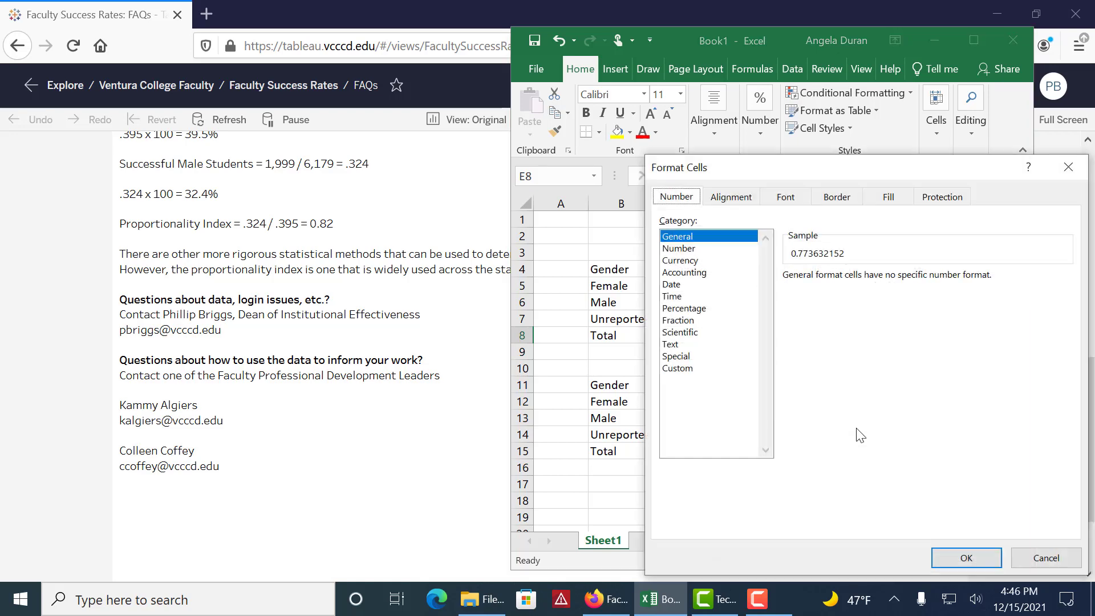
click(695, 308)
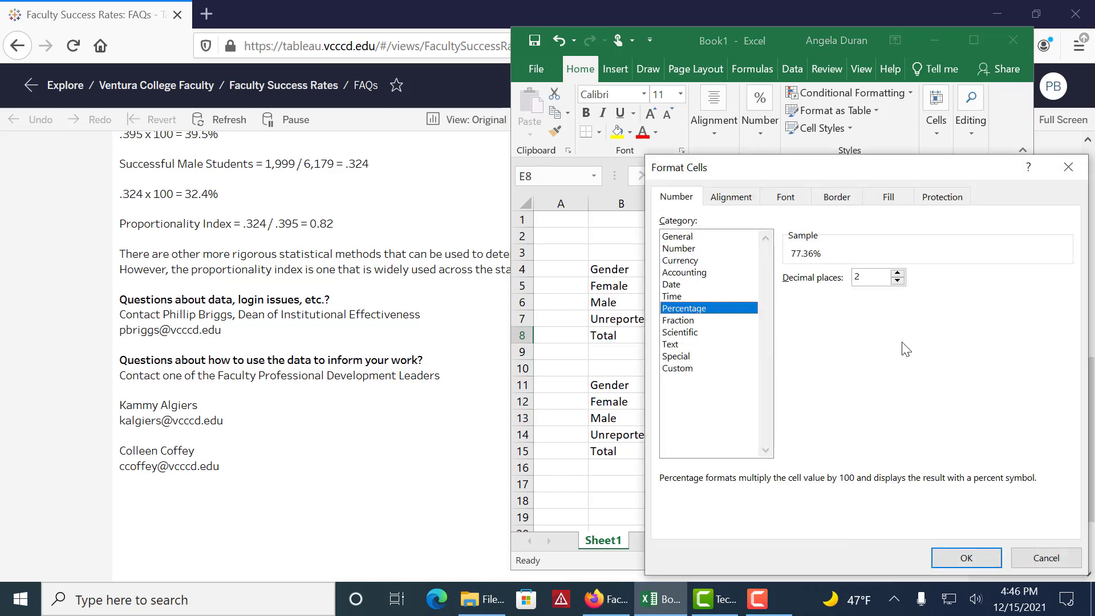
click(898, 281)
click(964, 556)
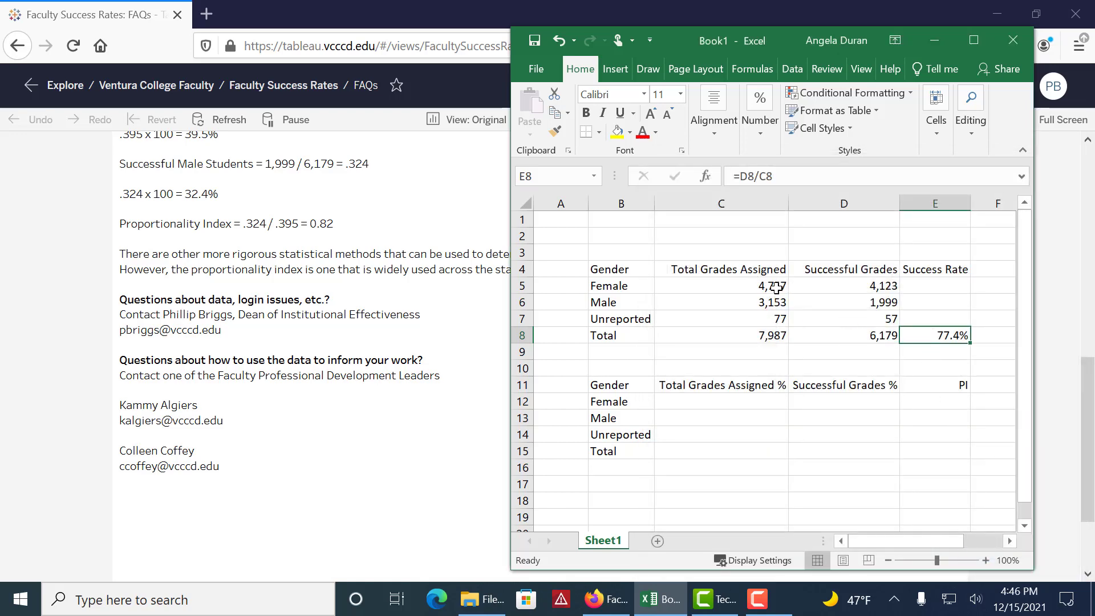
- Fill the success rate formula from E8 up to E5 for the Unreported, Male and Female rows
drag(970, 342, 965, 285)
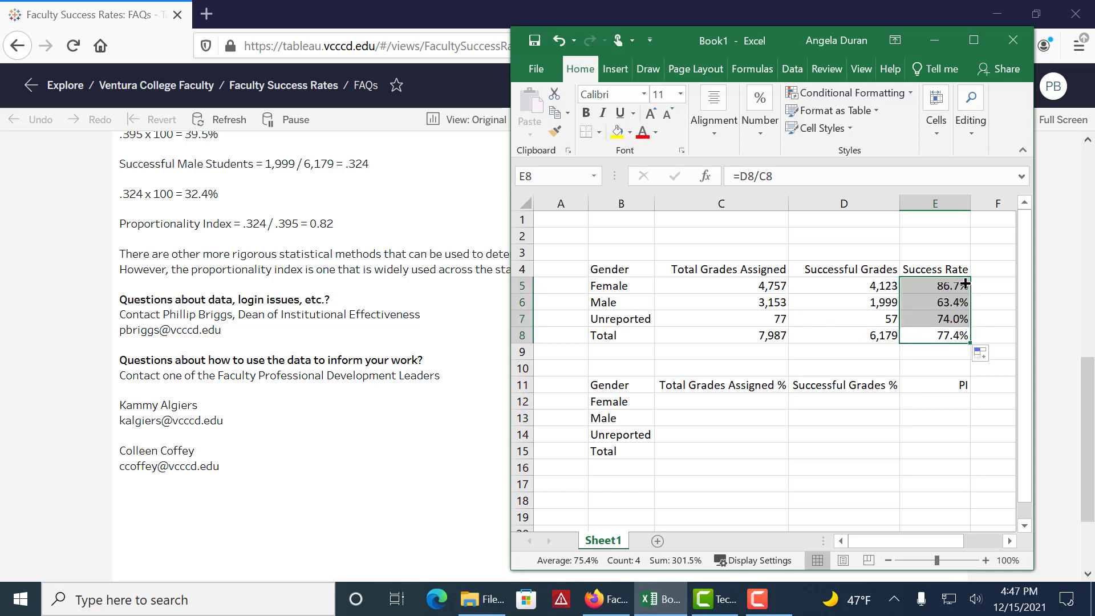
click(998, 302)
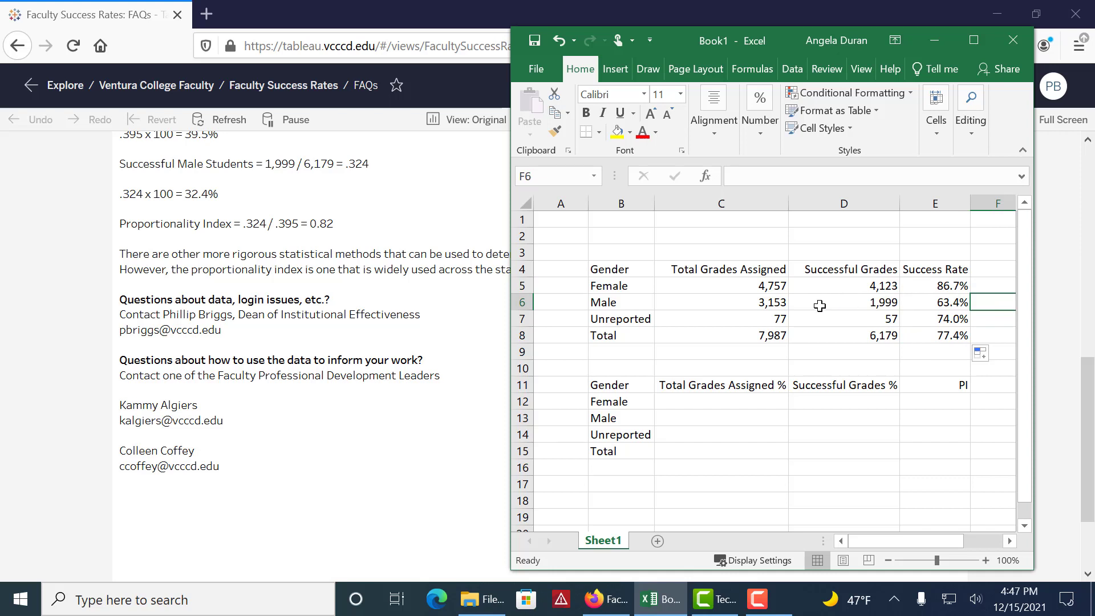
click(916, 288)
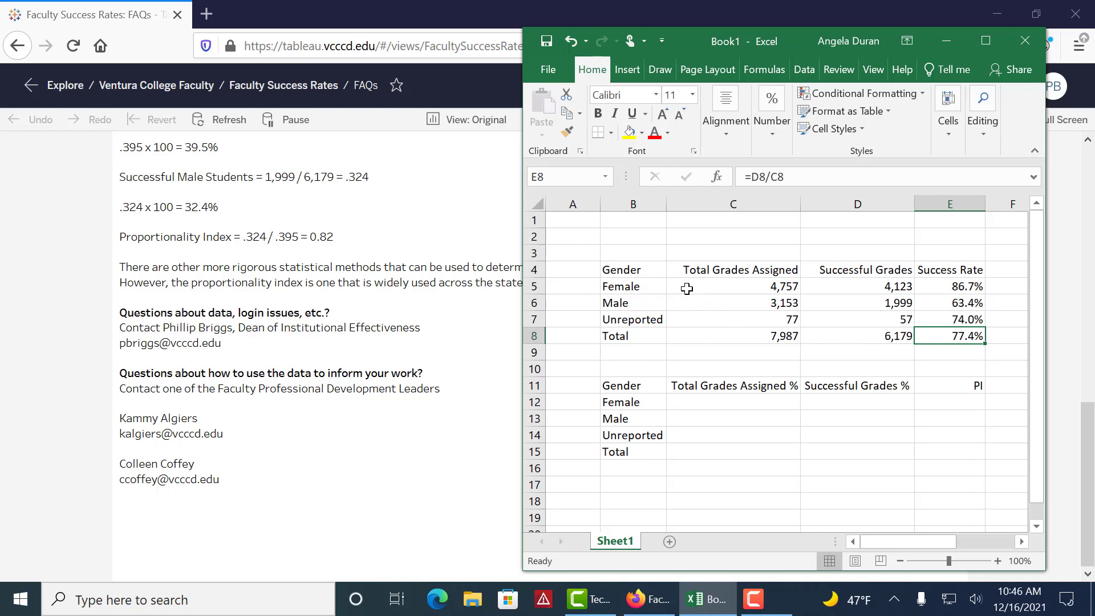
- Calculate the Female share of total grades assigned in C12 with =C5/C8
drag(695, 286, 952, 304)
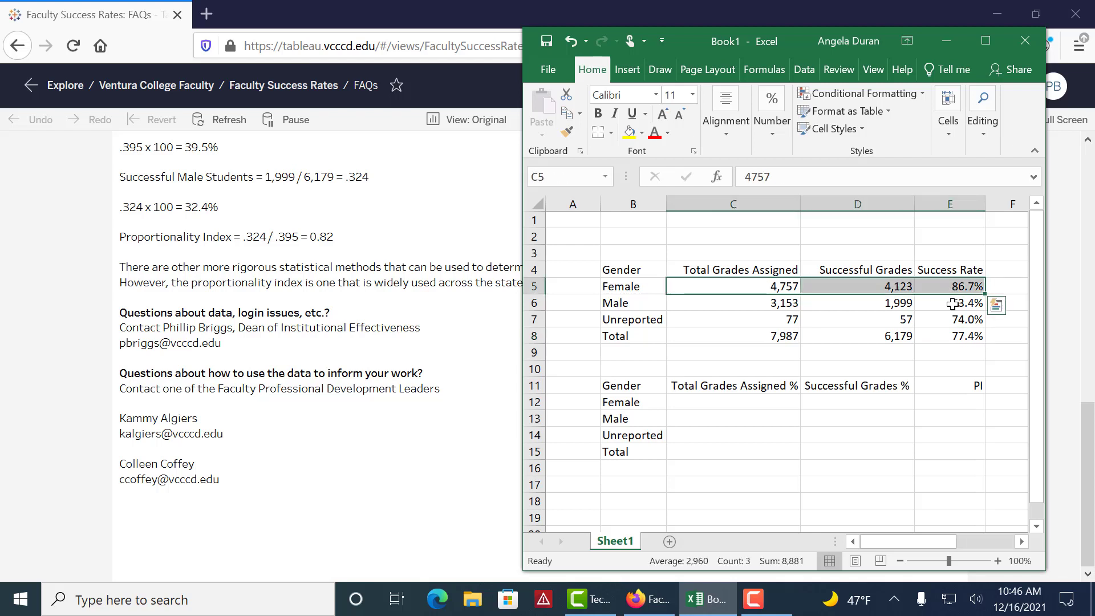
click(731, 305)
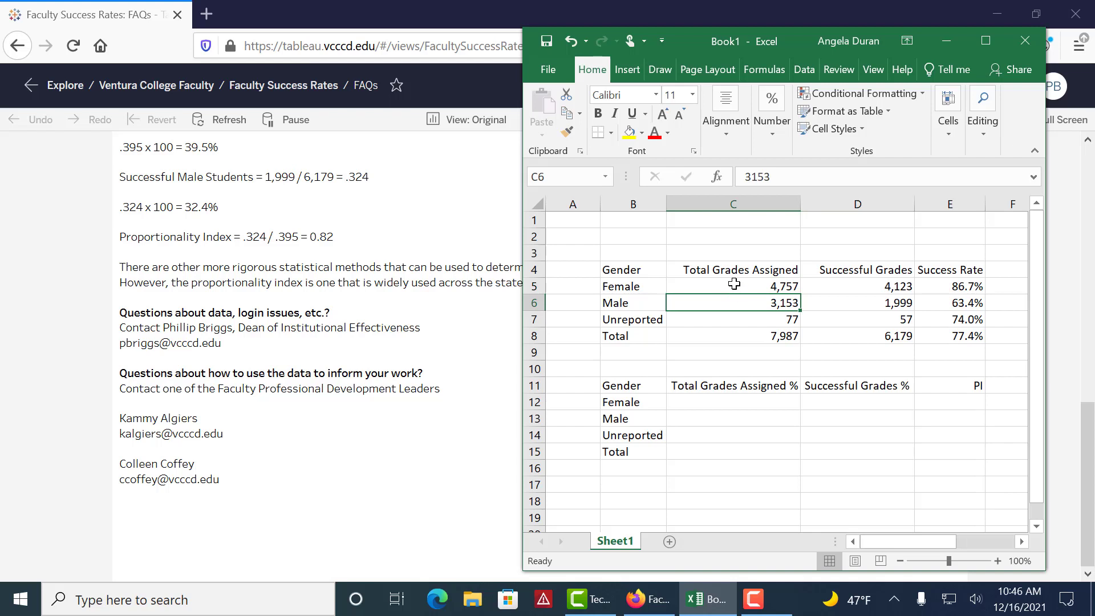
drag(734, 284, 733, 337)
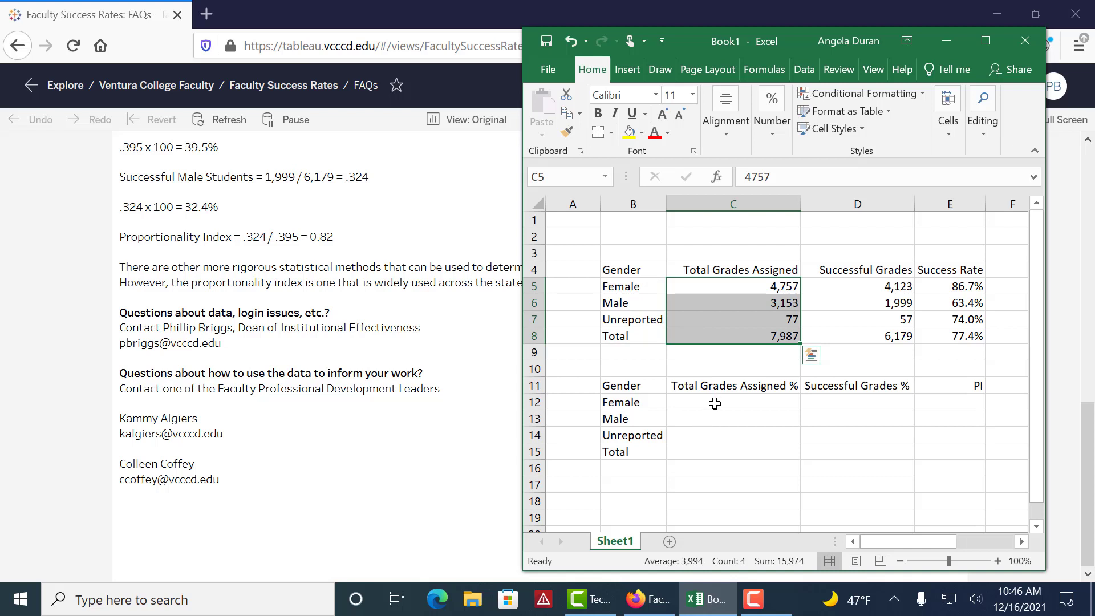
click(715, 402)
text(=)
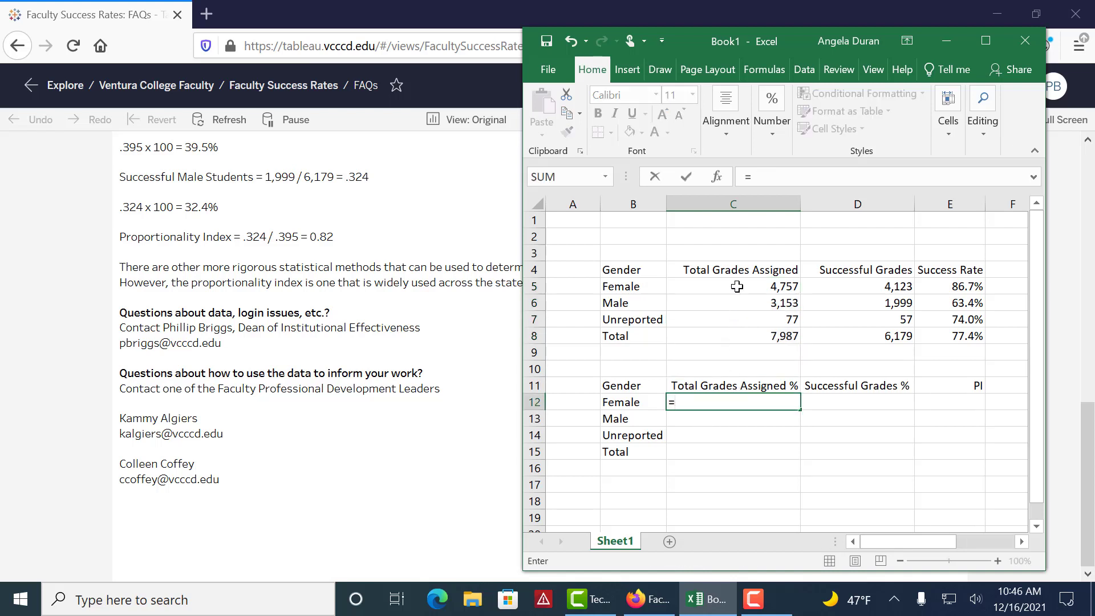
click(738, 288)
text(/)
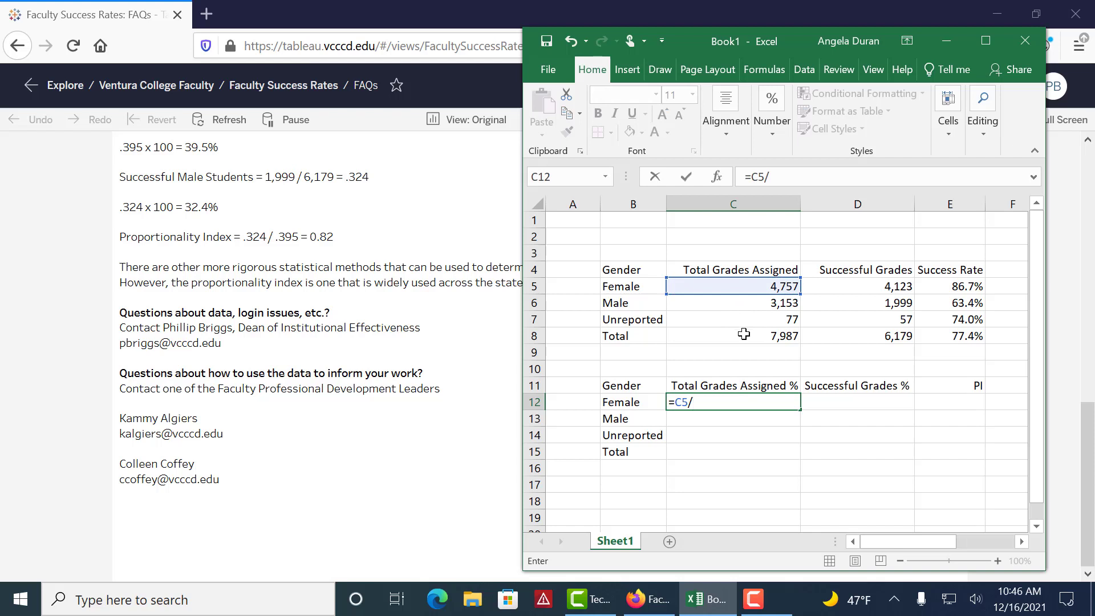
click(744, 335)
key(Return)
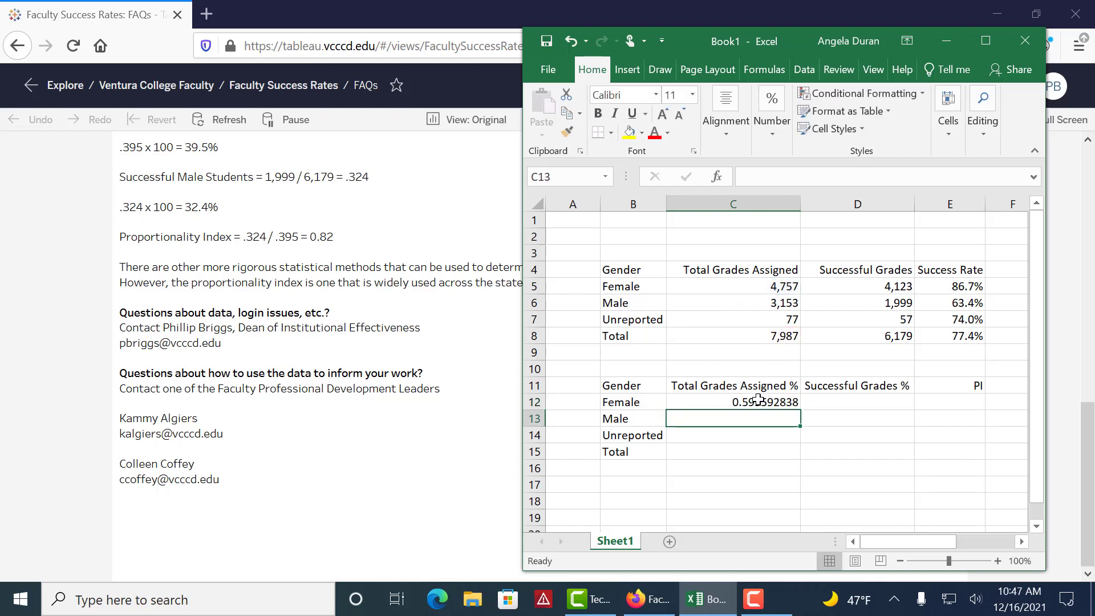
- Calculate the Male and Unreported shares of total grades assigned with =C6/C8 in C13 and =C7/C8 in C14
text(=)
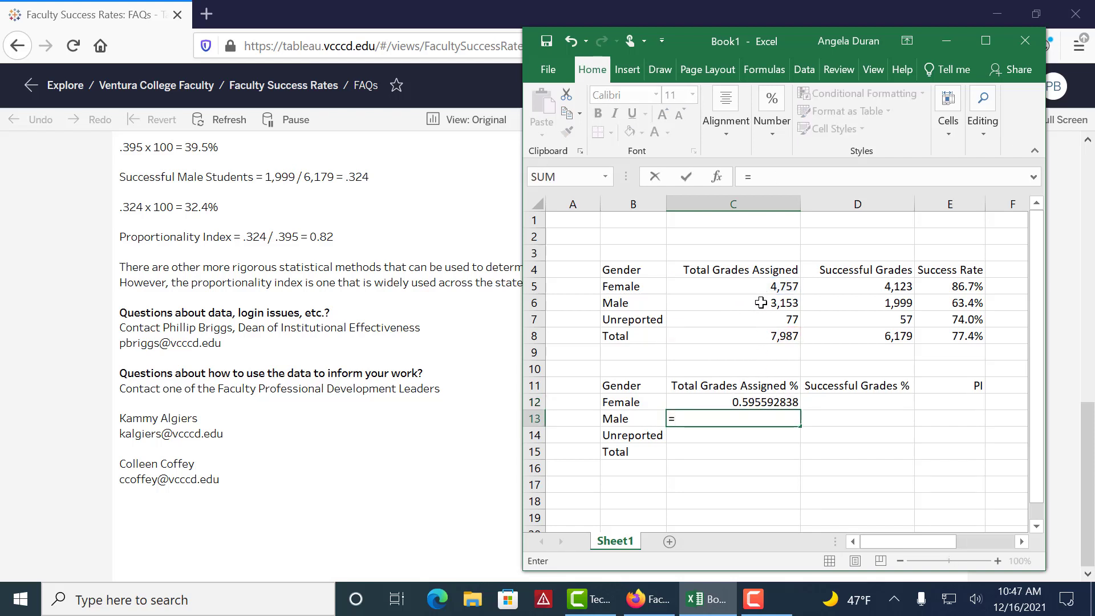
click(763, 304)
text(/)
click(766, 334)
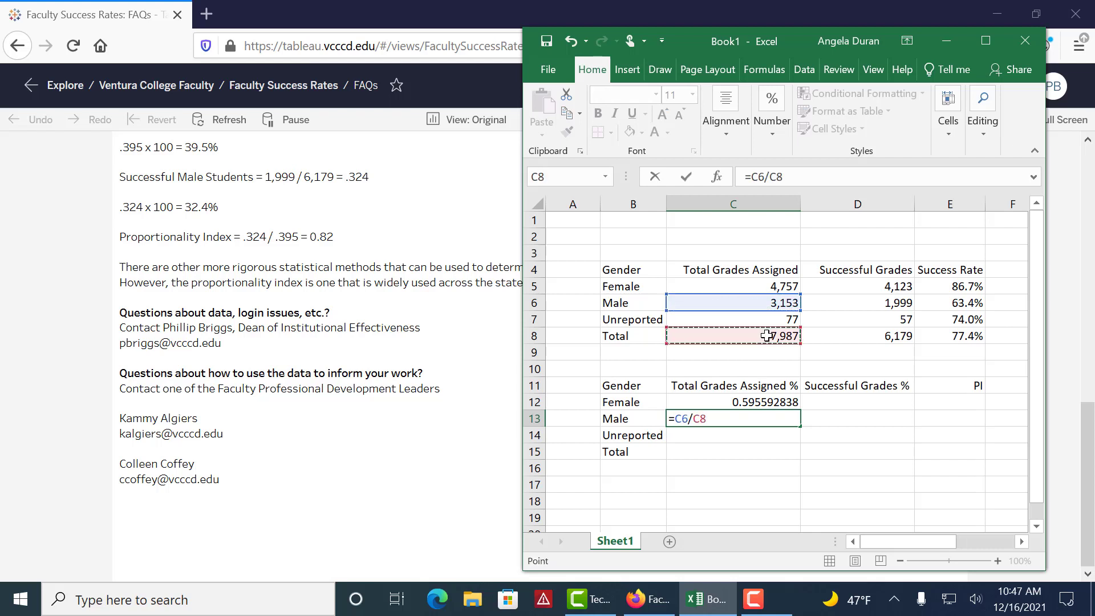
key(Return)
text(=)
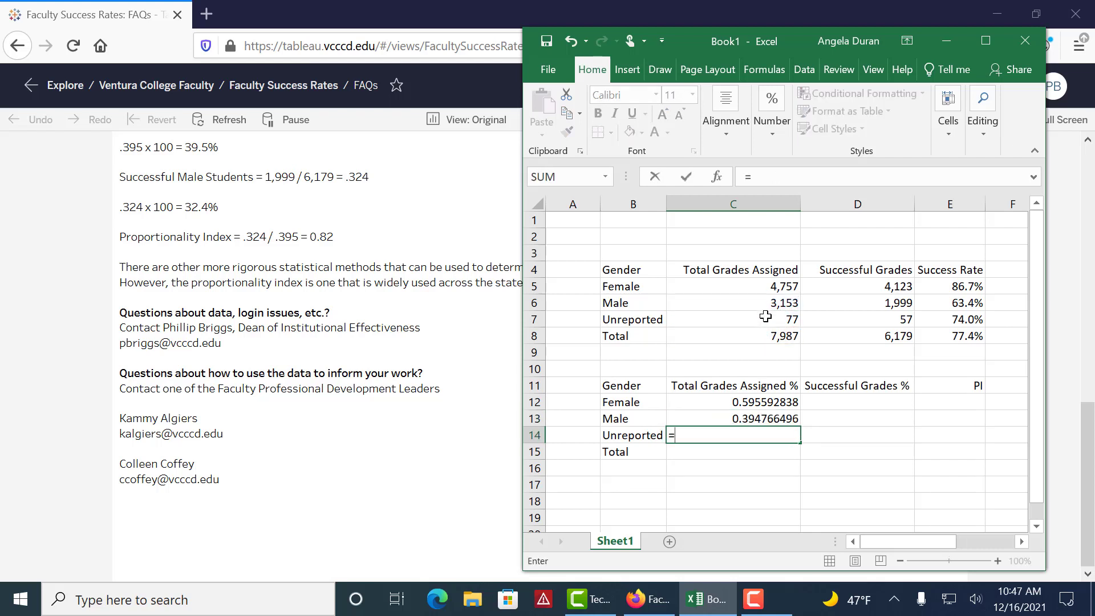
click(766, 322)
text(/)
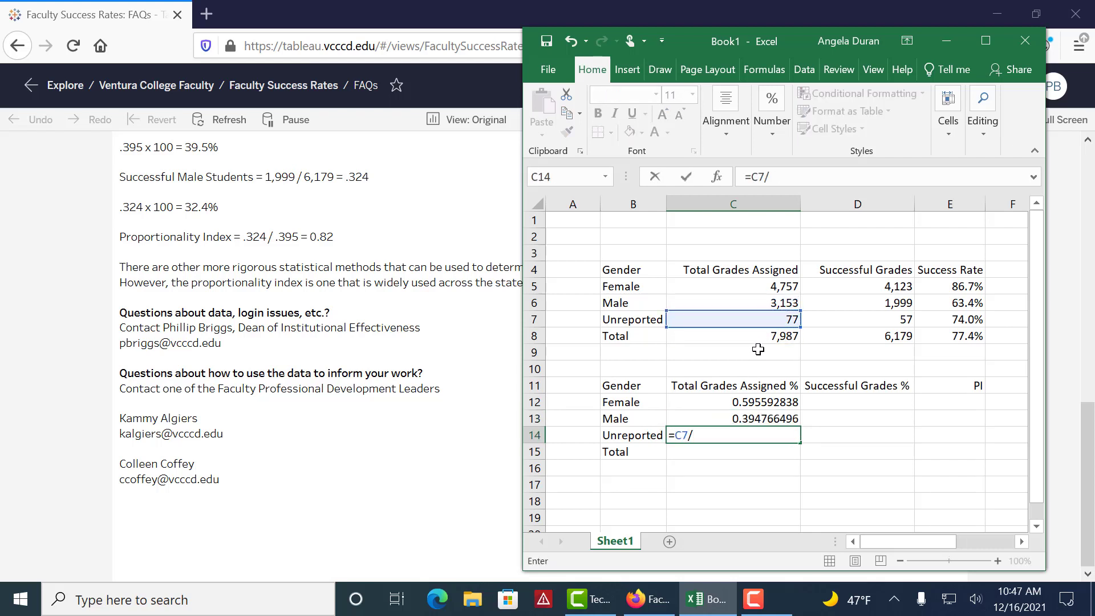
click(762, 337)
key(Return)
- Format C12:C15 as percentages with one decimal place and inspect the Female, Male and Unreported cells
drag(758, 405, 768, 451)
right_click(768, 450)
click(827, 369)
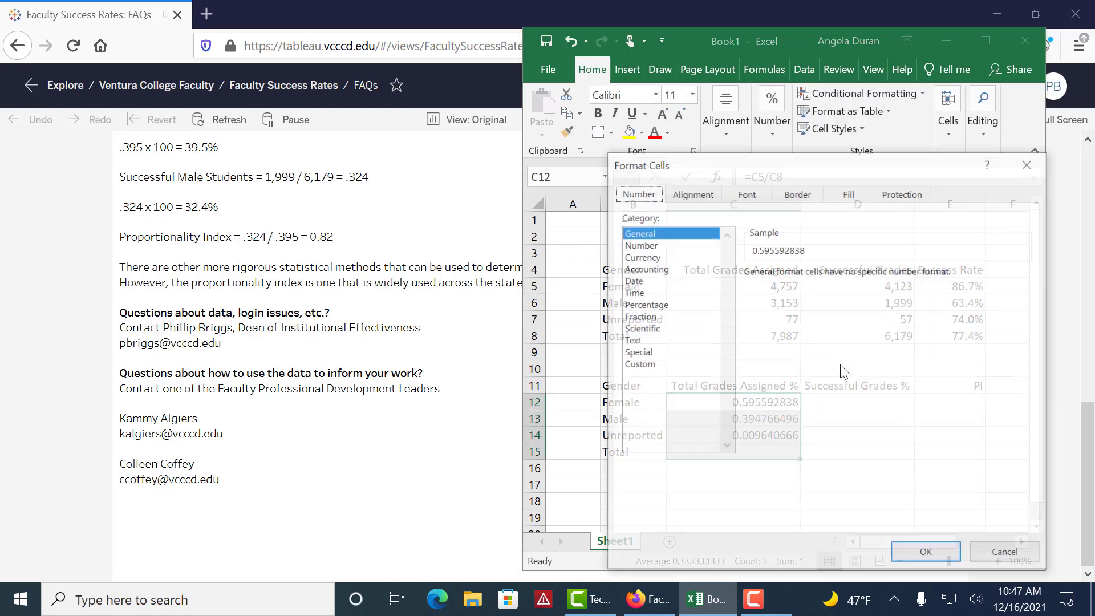
click(690, 305)
click(858, 278)
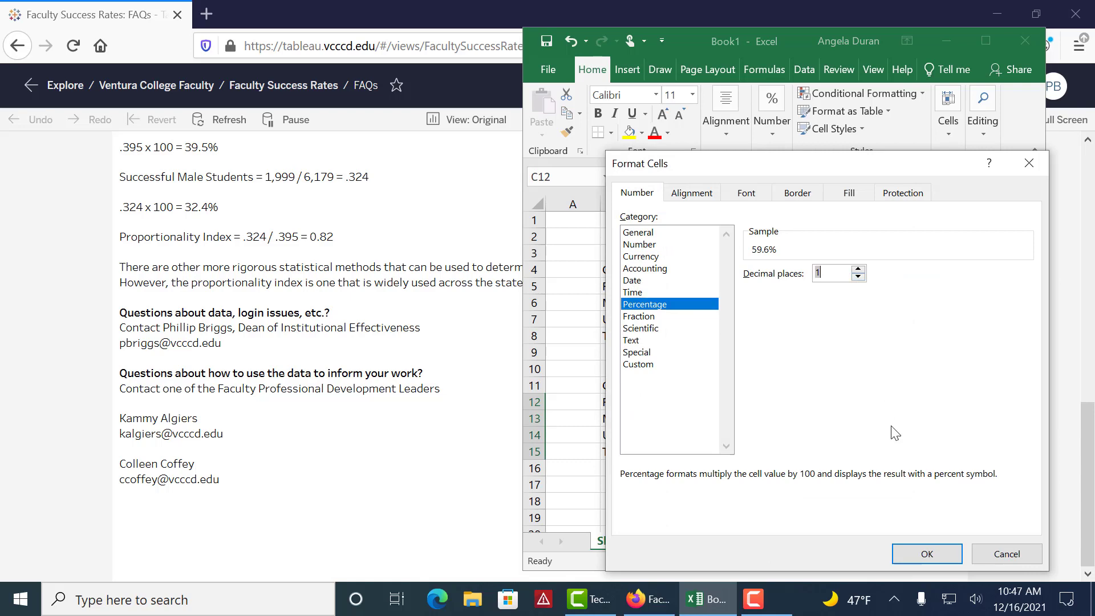
click(924, 553)
click(777, 449)
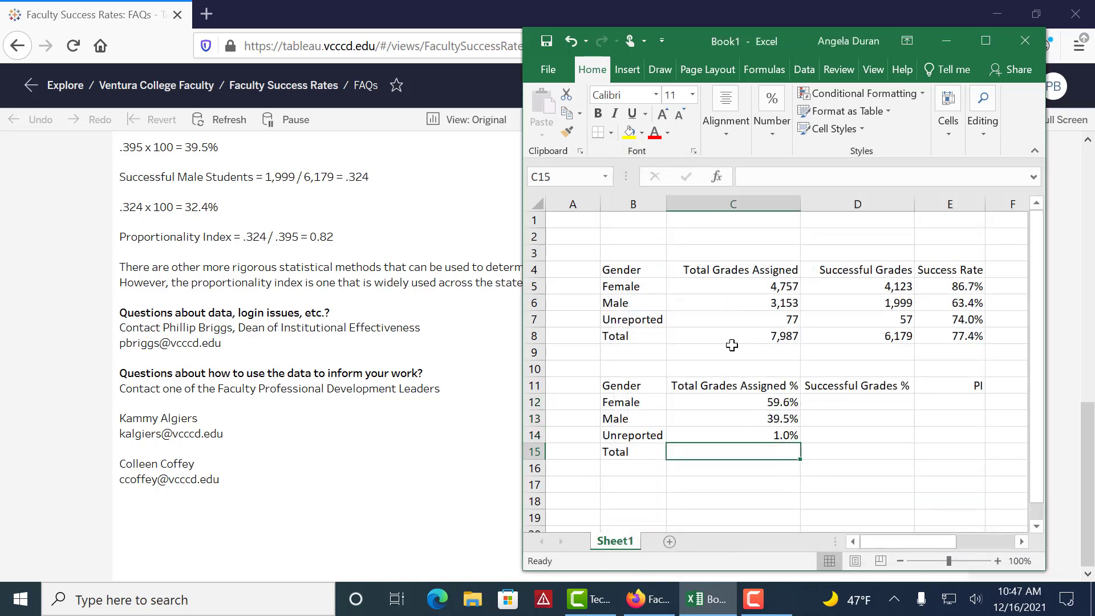
click(729, 401)
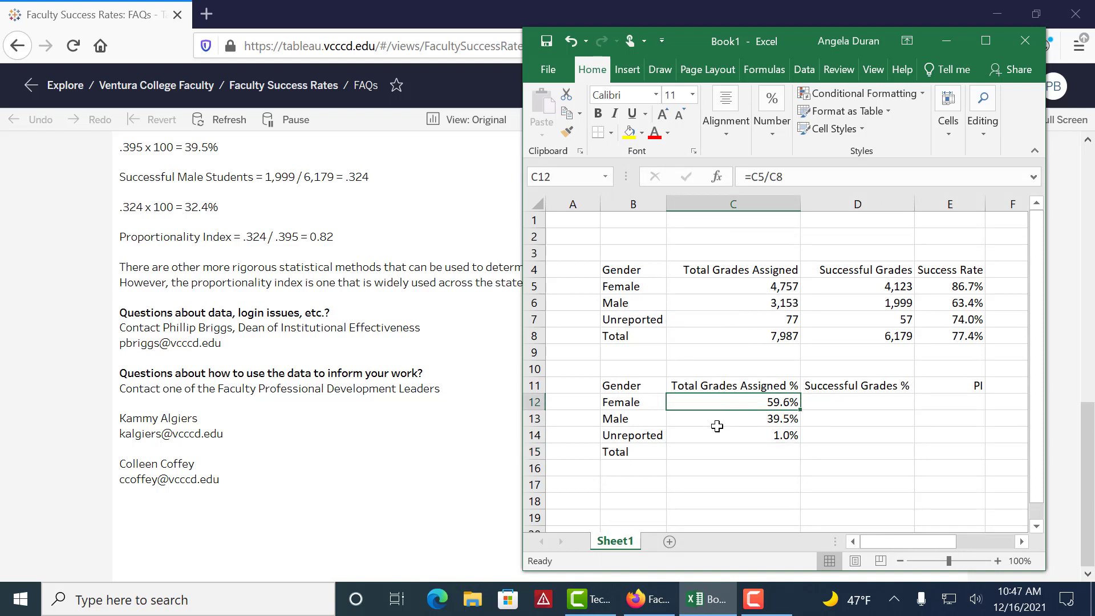
click(720, 421)
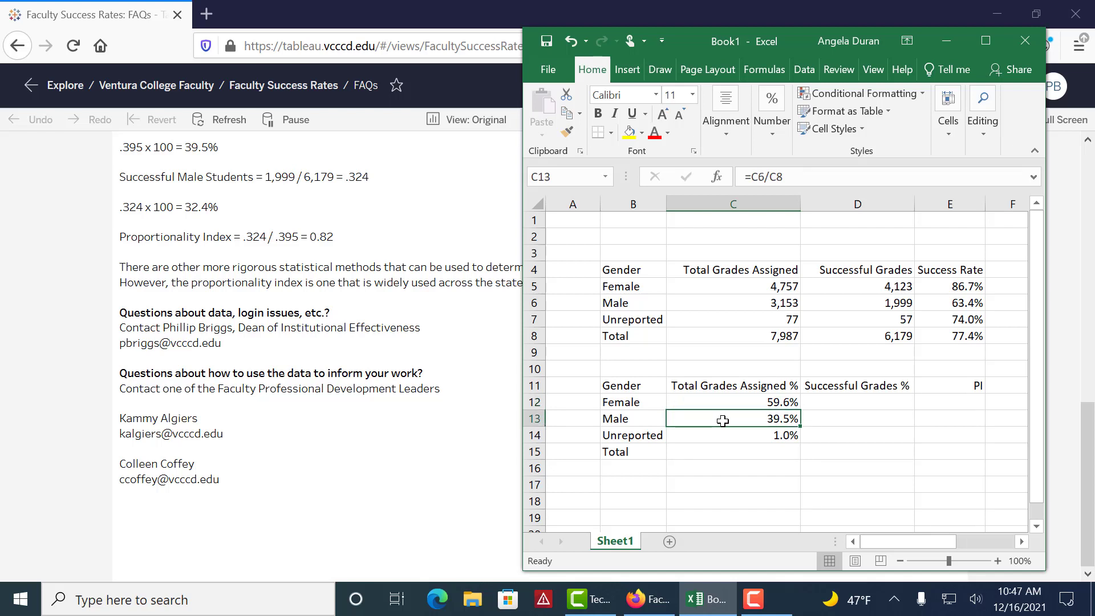
click(727, 451)
click(727, 436)
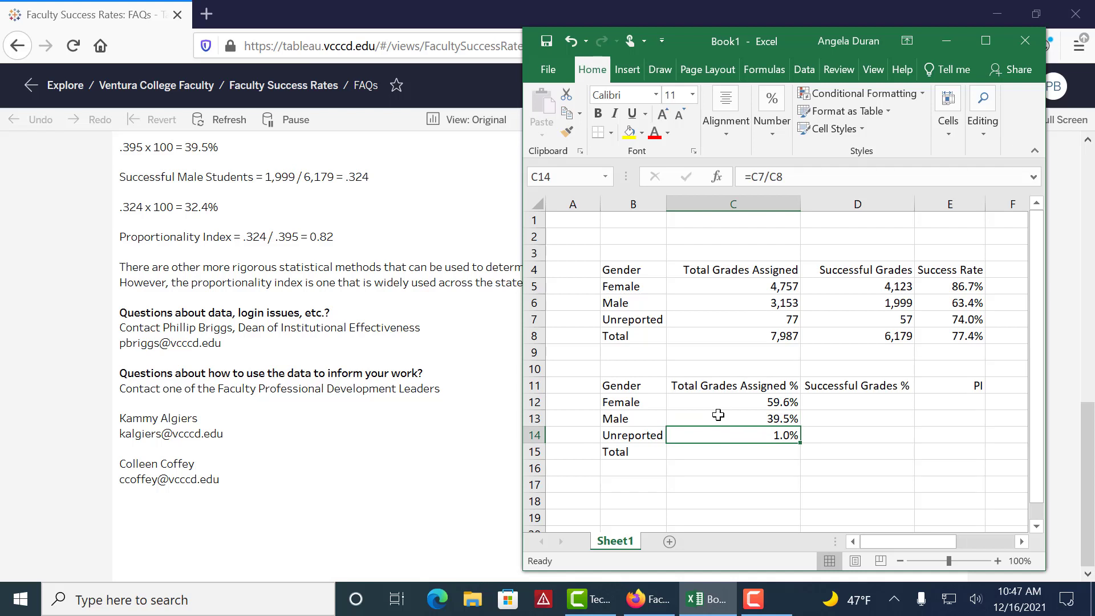
- Calculate the Female share of successful grades in D12 with =D5/D8
click(825, 403)
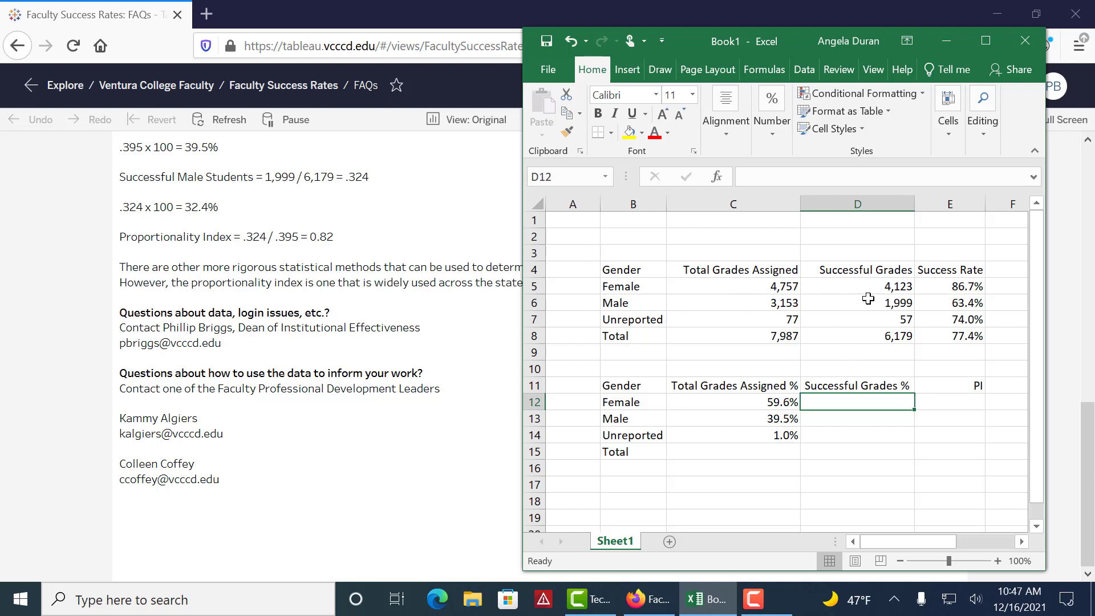
text(=)
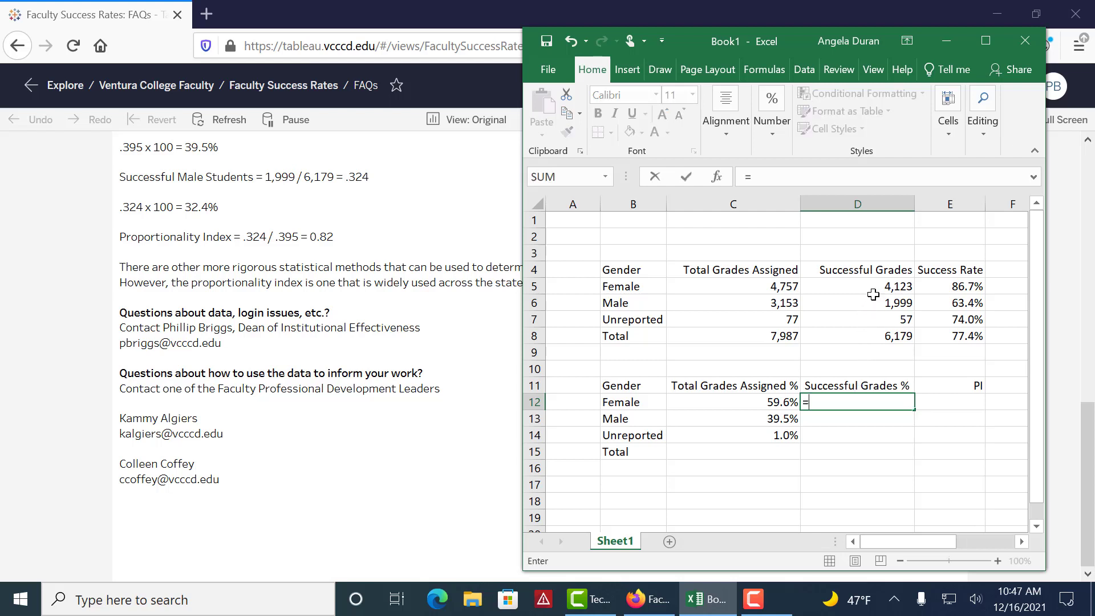
click(871, 287)
text(/)
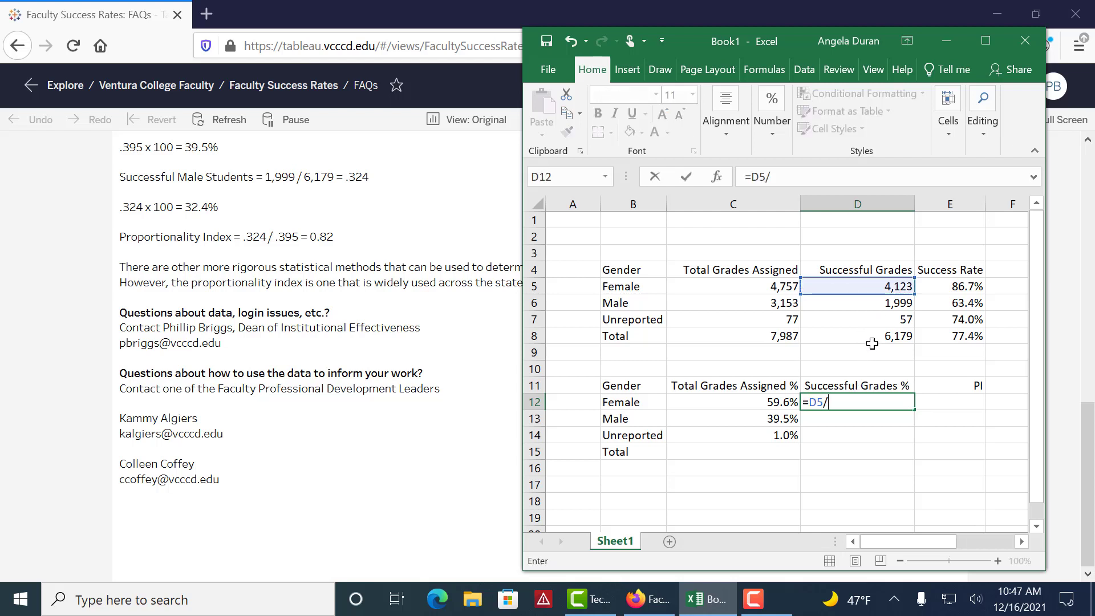
click(875, 339)
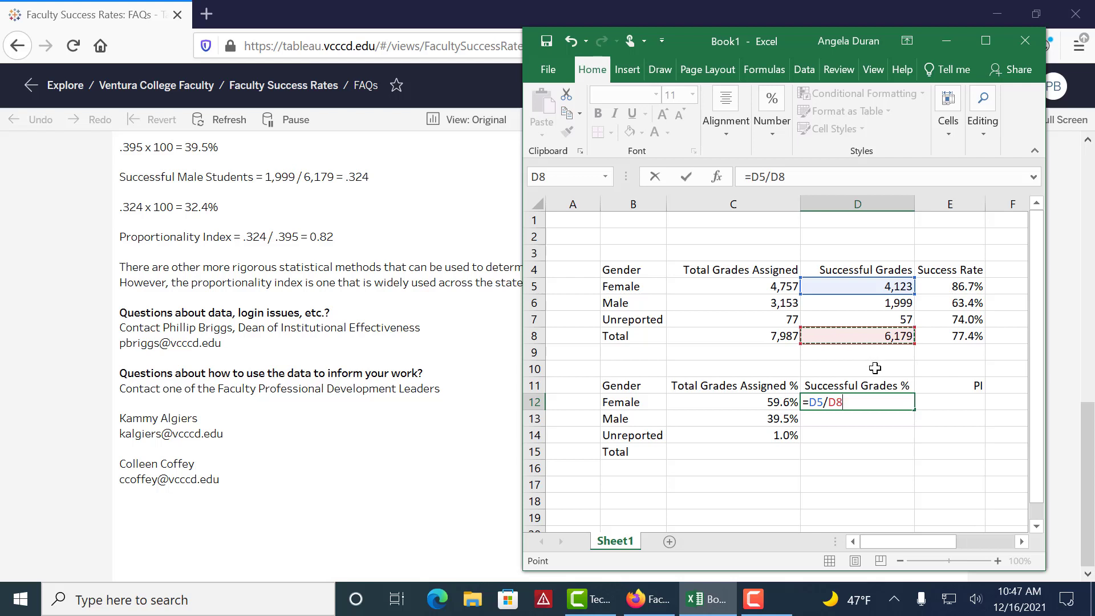
key(Return)
- Calculate the Male and Unreported shares of successful grades with =D6/D8 in D13 and =D7/D8 in D14
text(=)
click(877, 302)
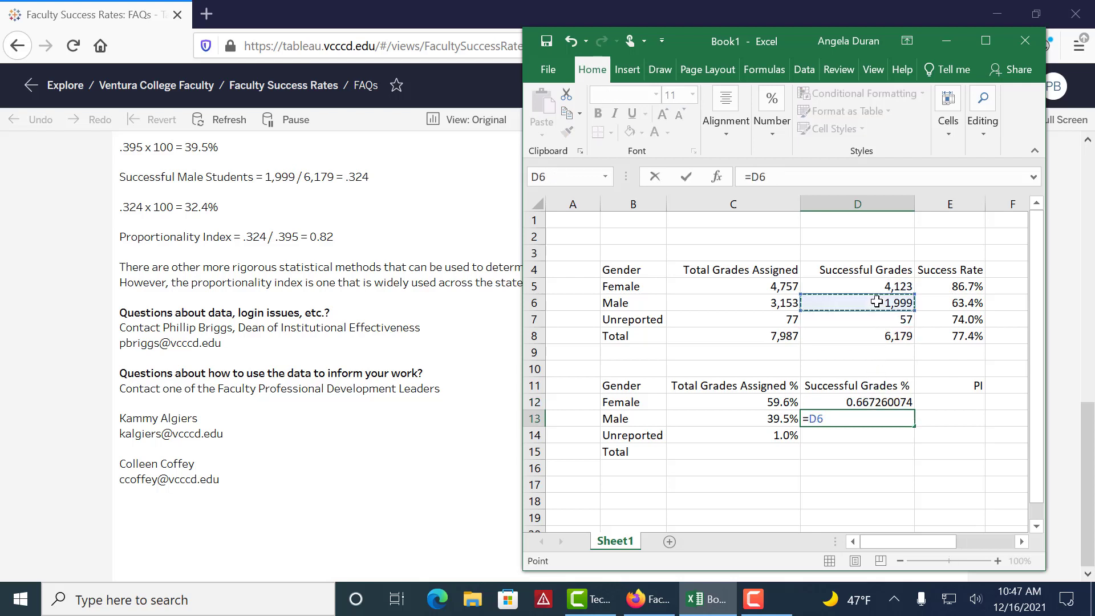
text(/)
click(873, 334)
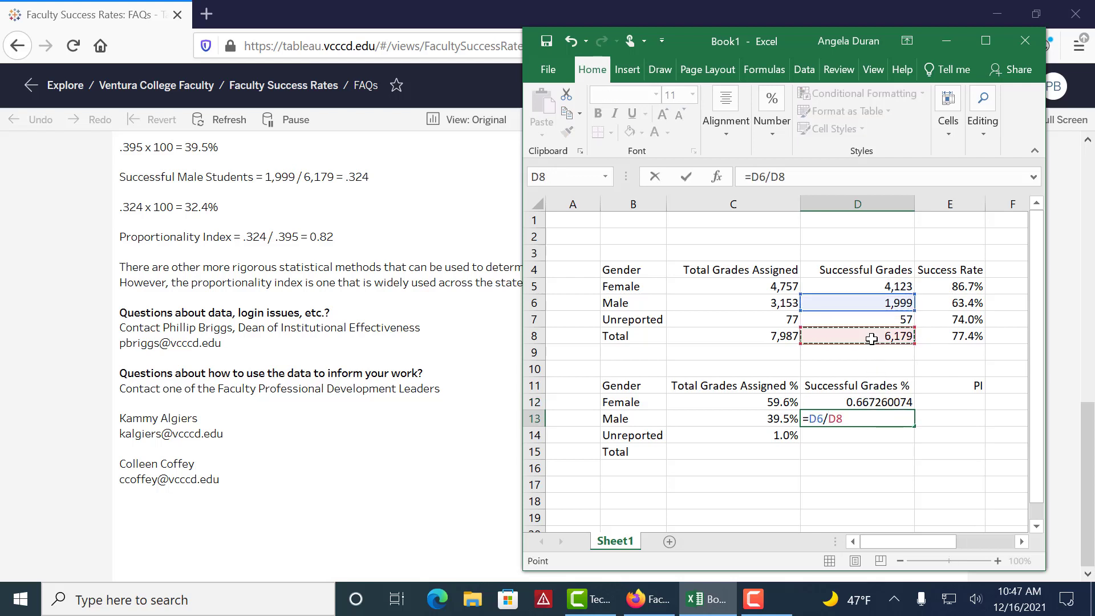
key(Return)
text(=)
click(872, 320)
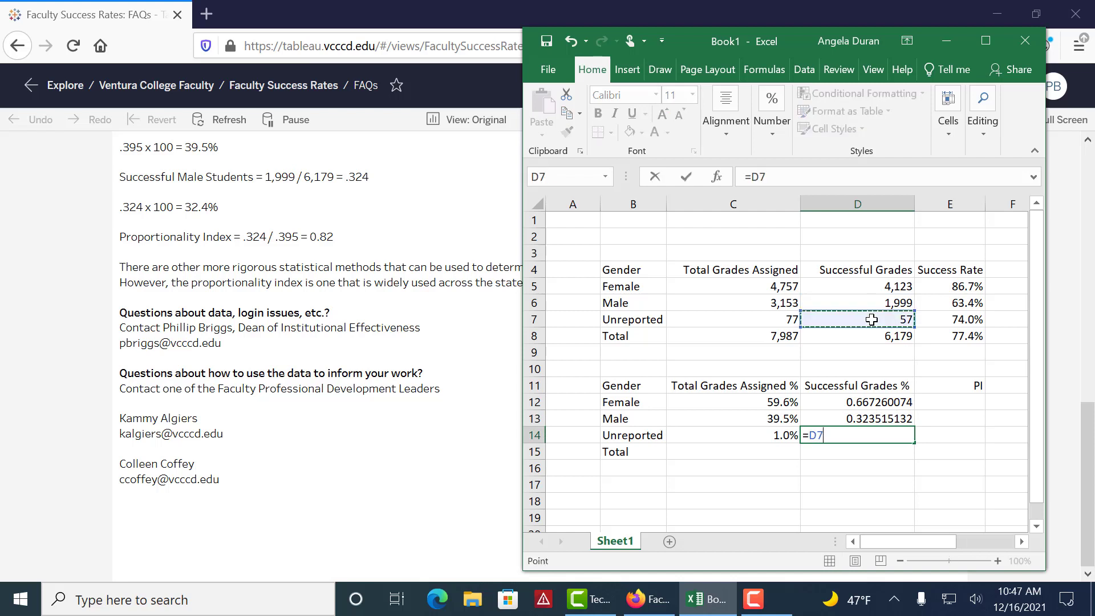
text(/)
click(873, 341)
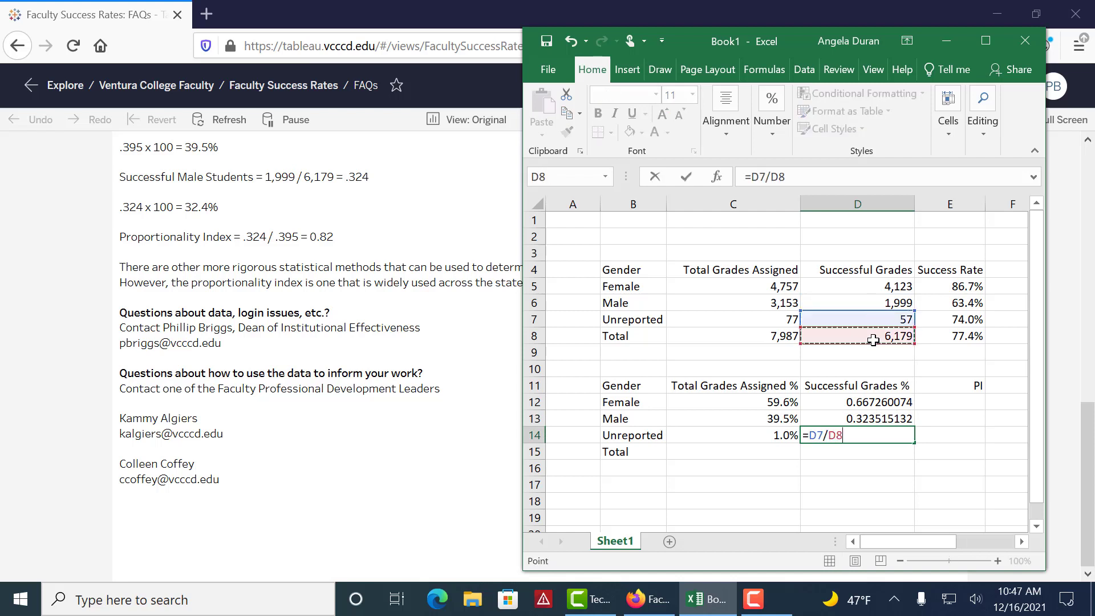
key(Return)
- Format D12:D15 as percentages with one decimal place and inspect the Female and Unreported cells
drag(856, 401, 876, 438)
right_click(877, 438)
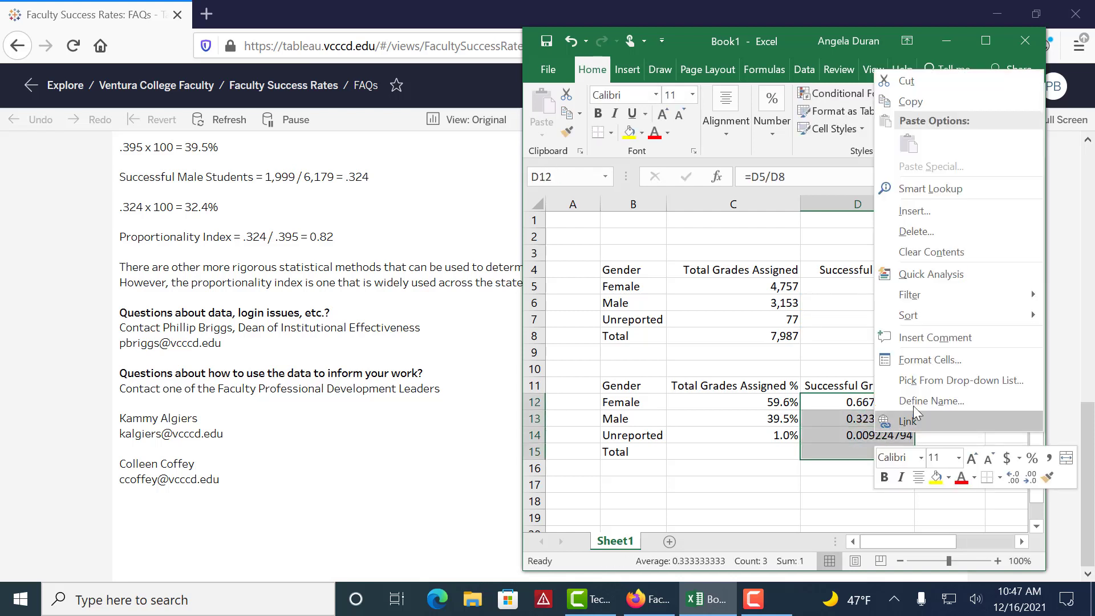
click(922, 363)
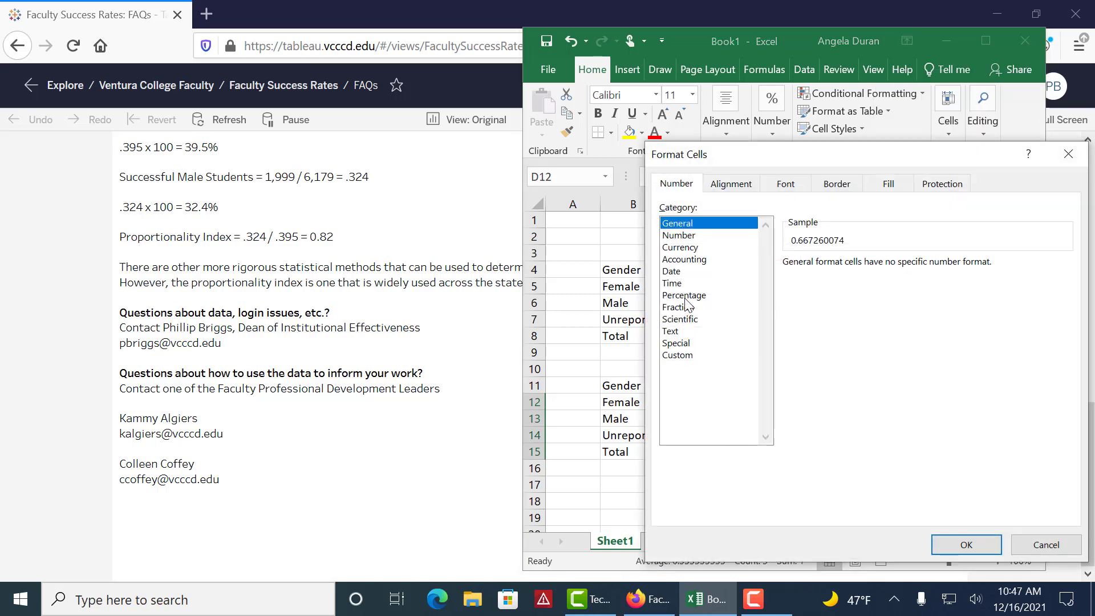
click(688, 295)
click(897, 267)
click(963, 544)
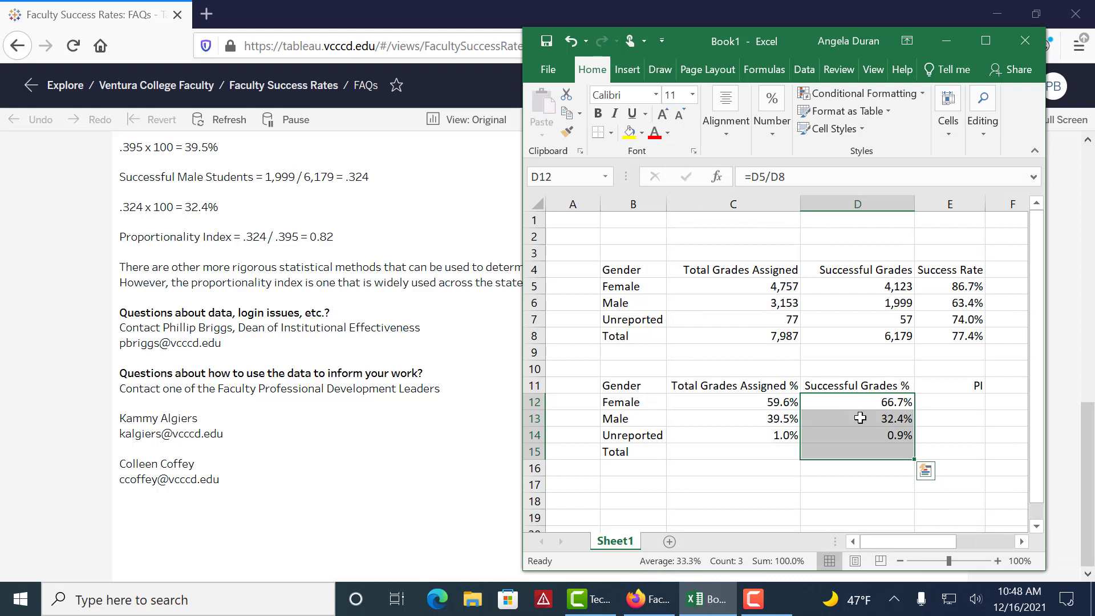
key(Down)
click(860, 402)
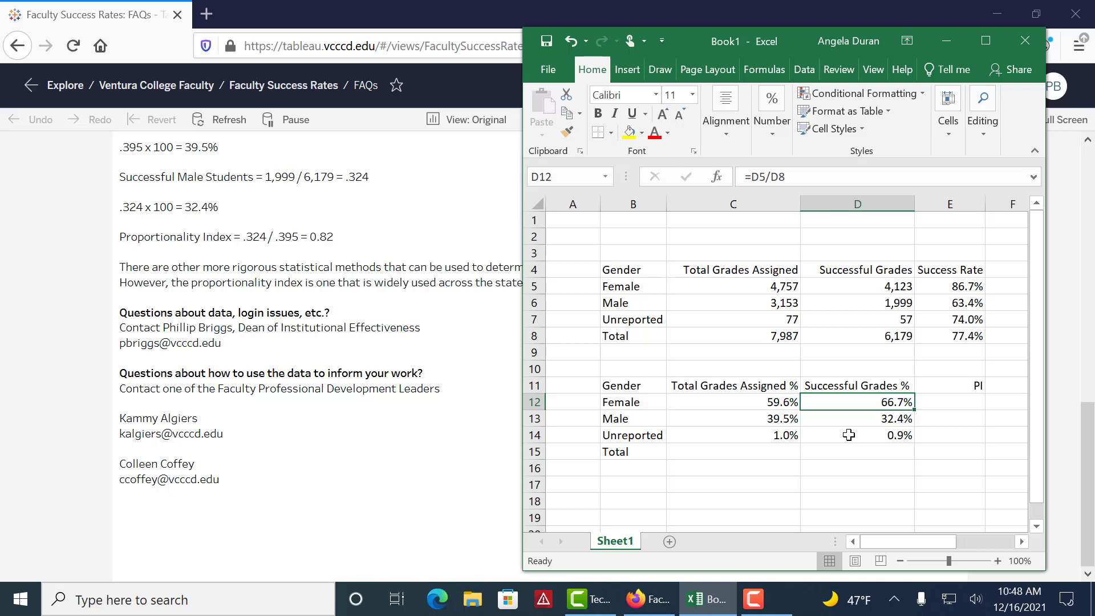
click(847, 436)
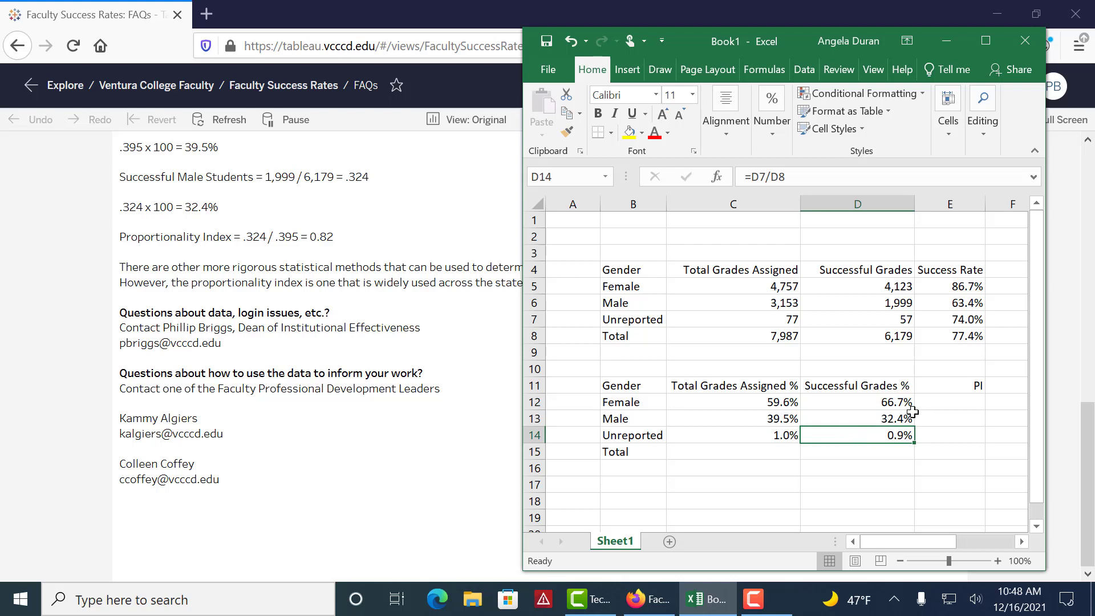
- Calculate the Female proportionality index in E12 by dividing Successful Grades % by Total Grades Assigned % with =D12/C12
click(938, 403)
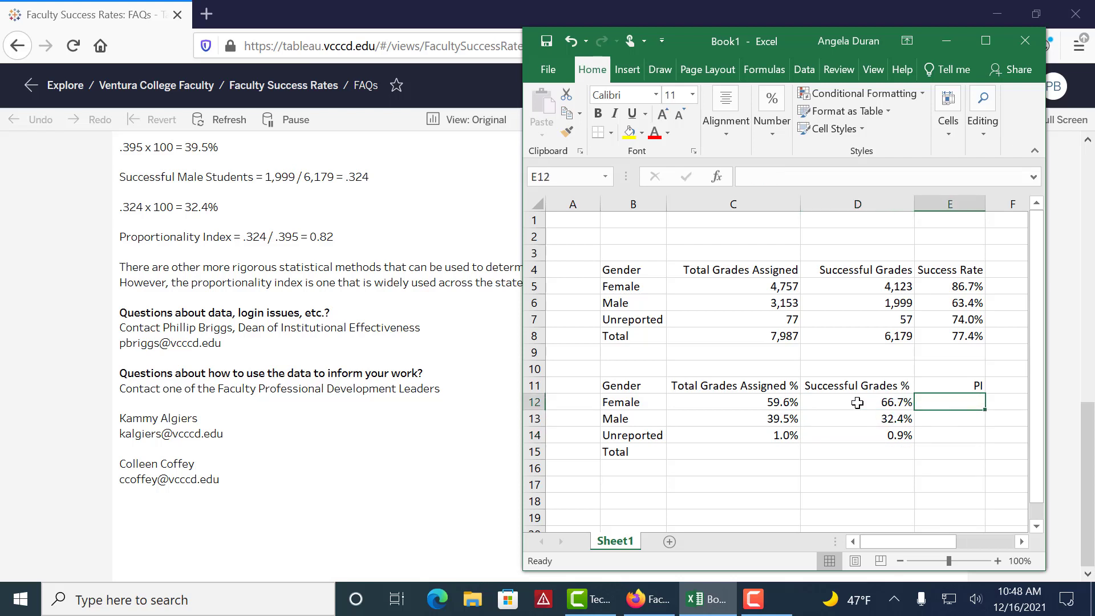
drag(857, 403, 774, 401)
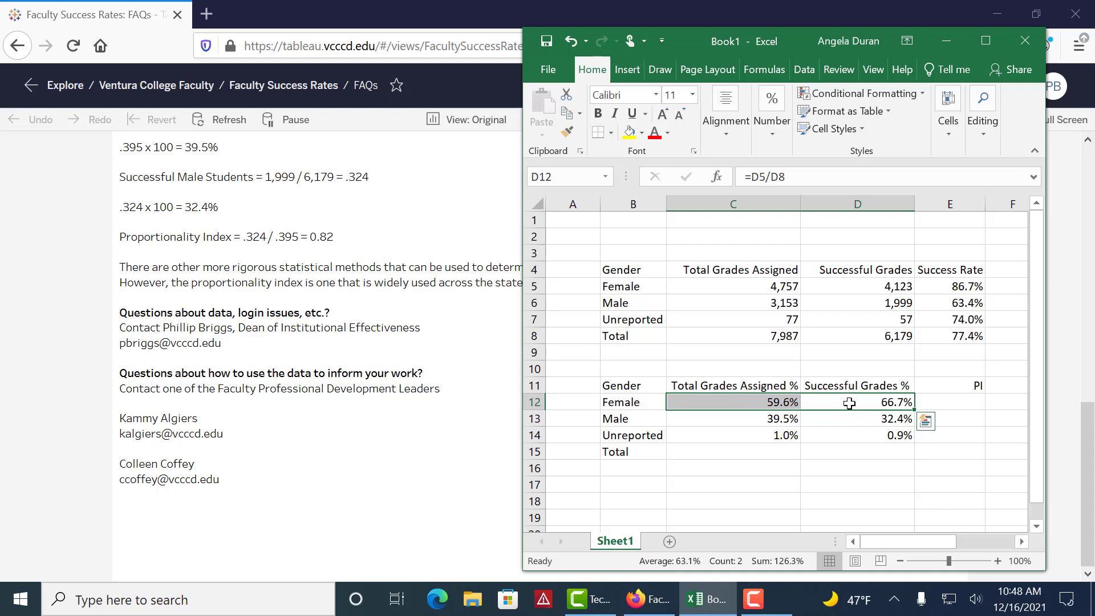
click(953, 403)
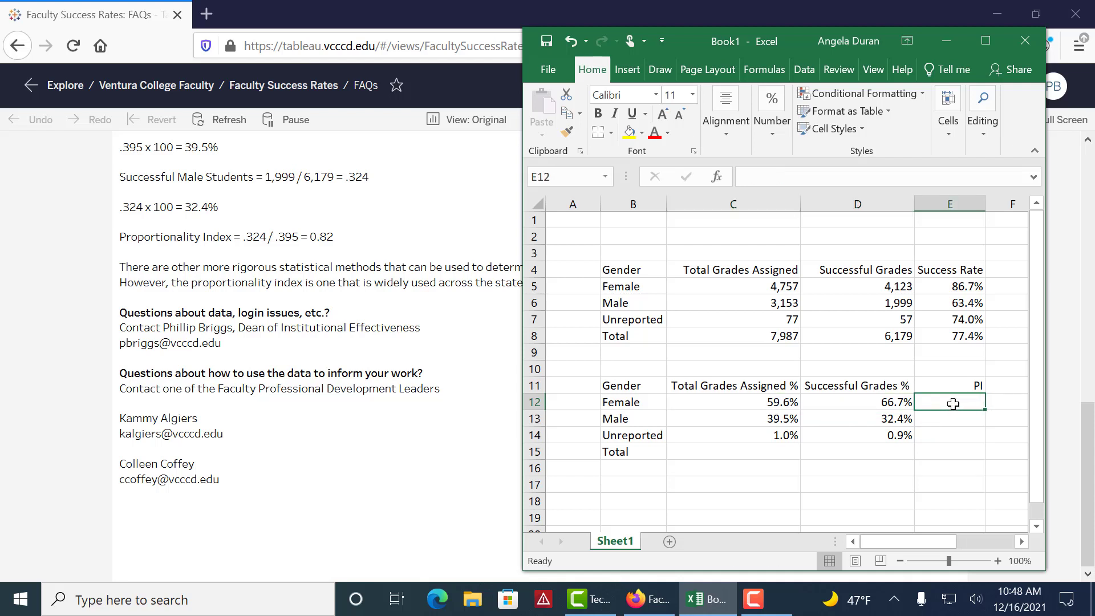
text(=)
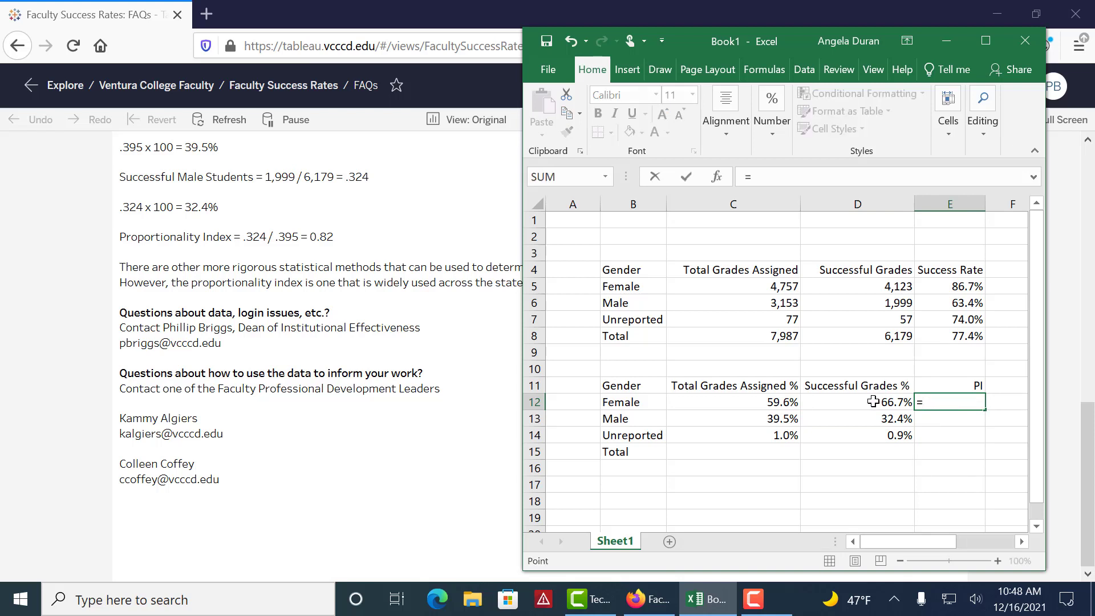
click(881, 403)
text(/)
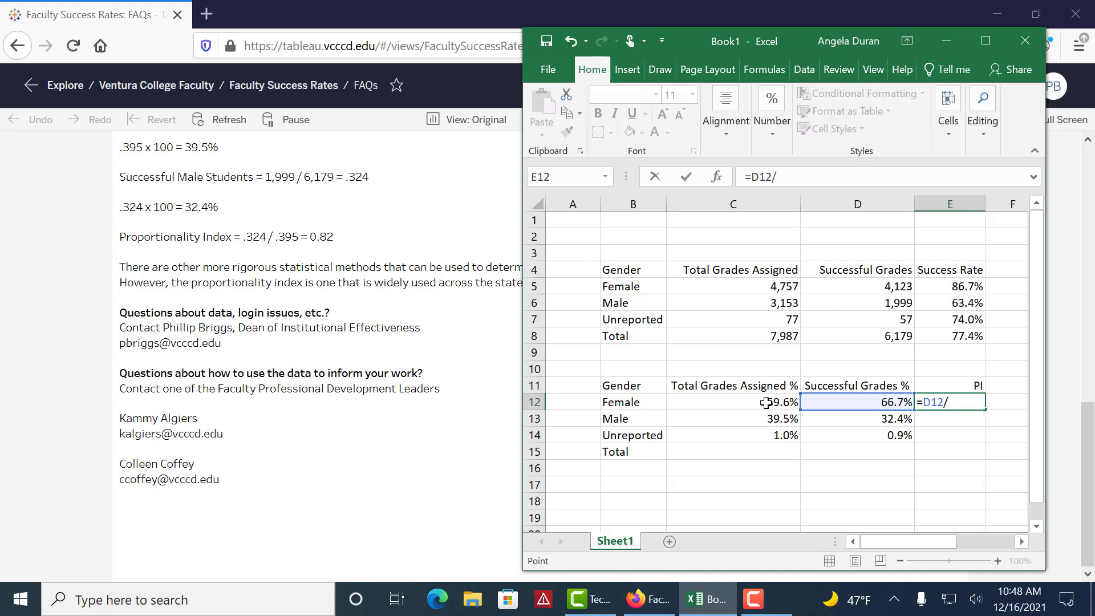
click(762, 403)
key(Return)
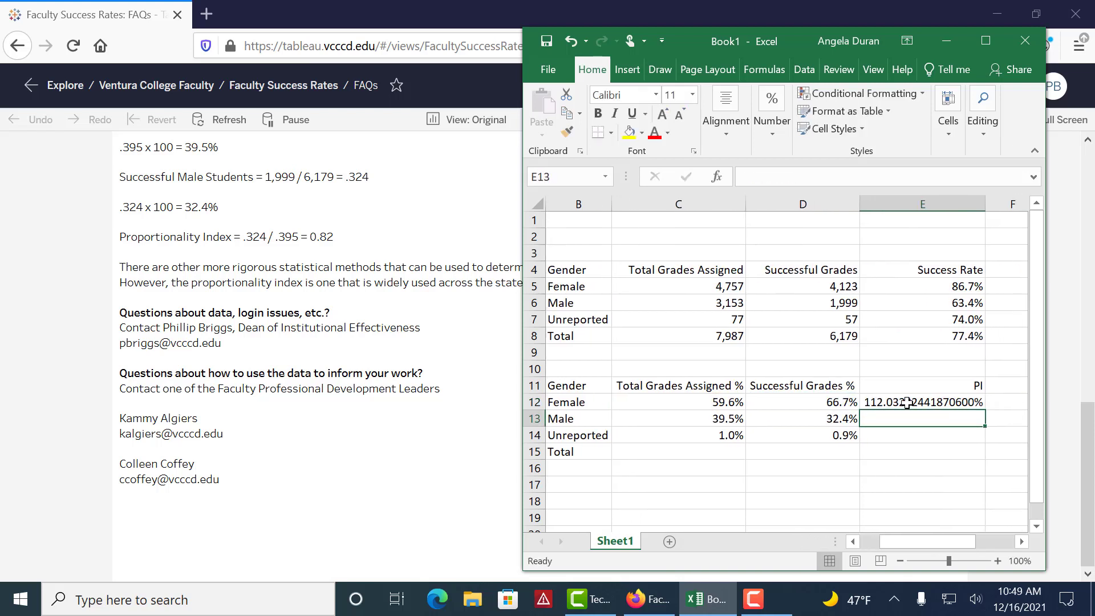
- Format the proportionality index cells E12:E14 as numbers with two decimal places and autofit column E
drag(907, 403, 901, 432)
right_click(901, 431)
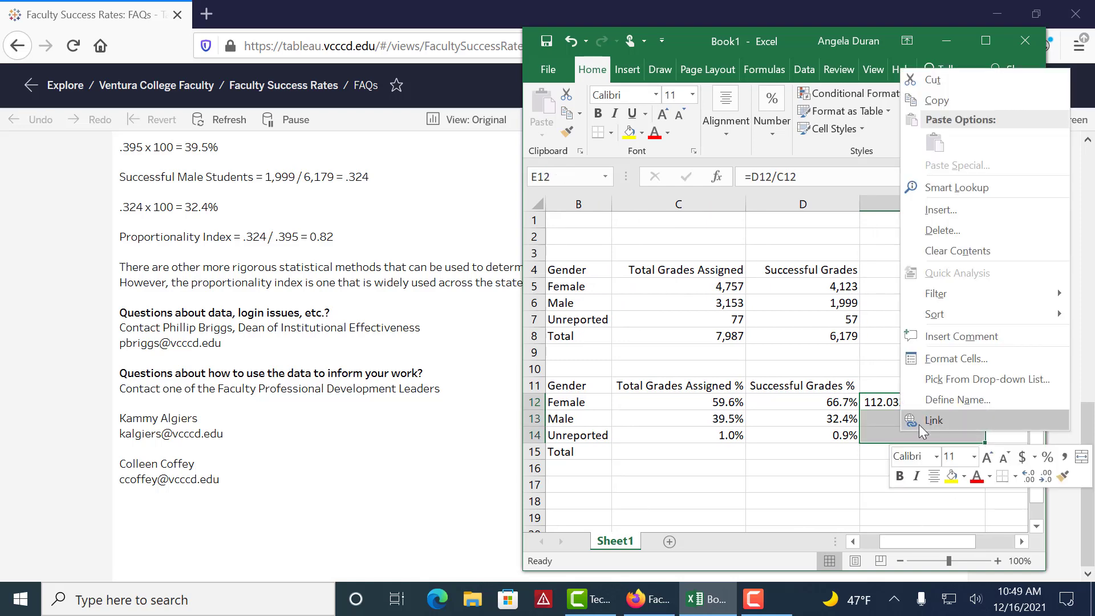
click(954, 359)
click(690, 233)
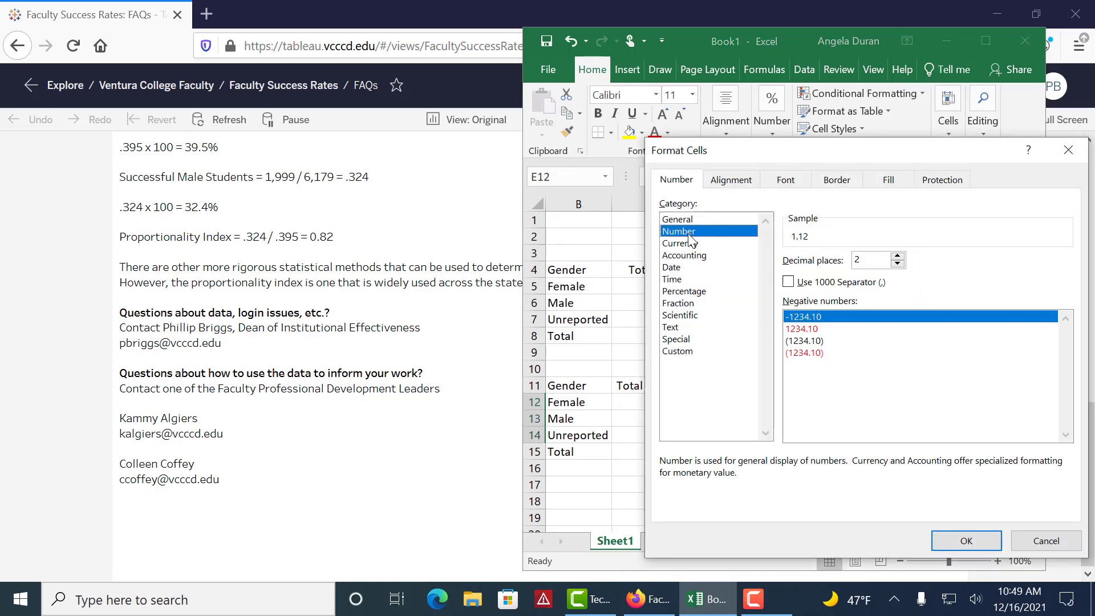
click(968, 540)
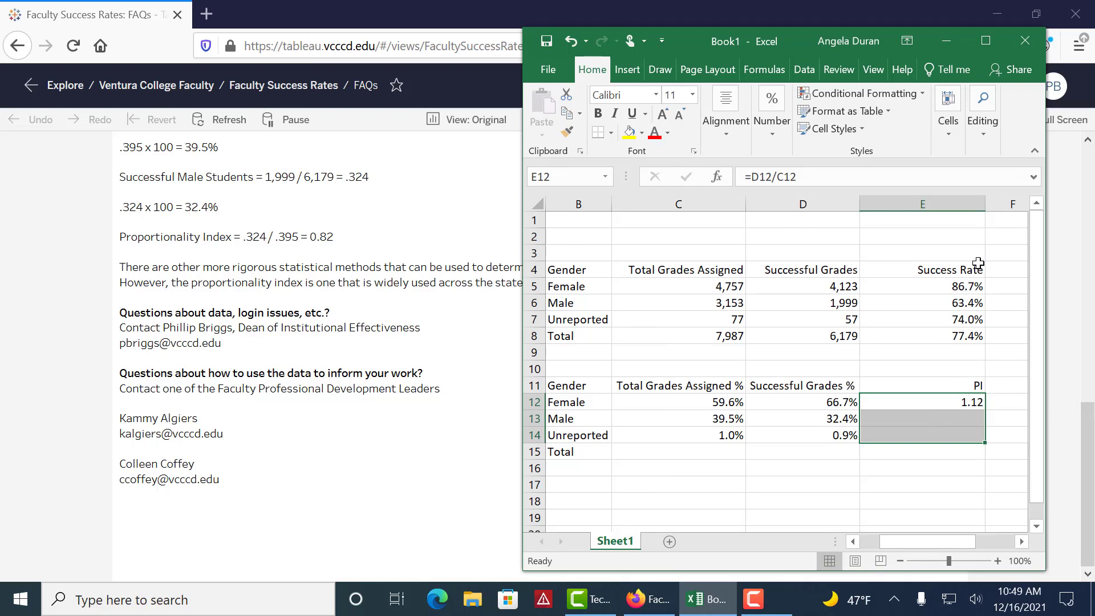
double_click(986, 204)
- Fill the proportionality index formula from E12 down to E14 and inspect the Male row's index and percentages
click(920, 404)
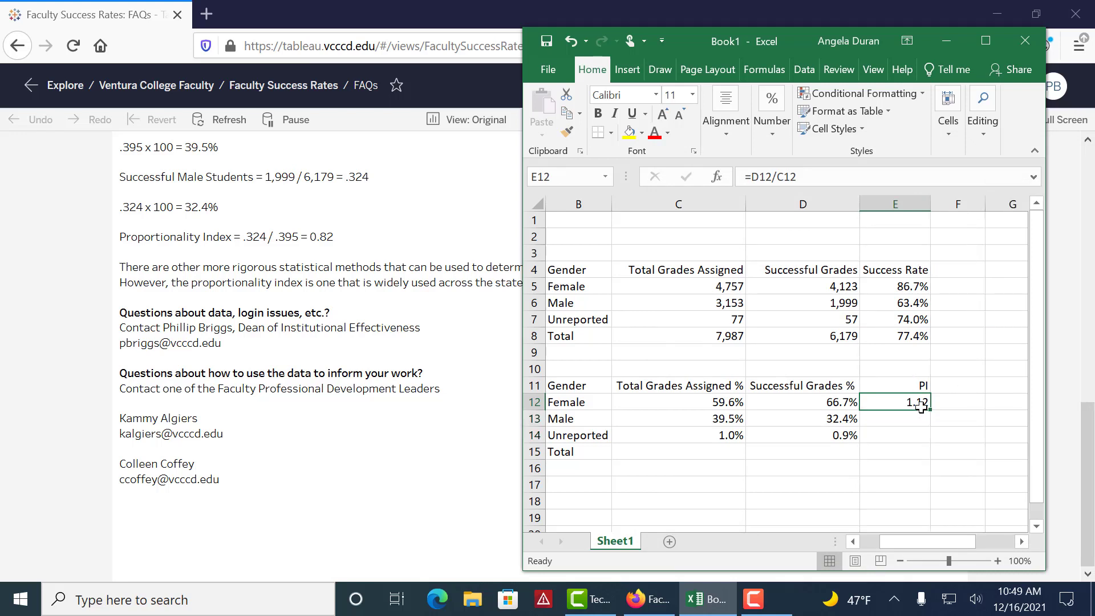
drag(929, 409, 915, 451)
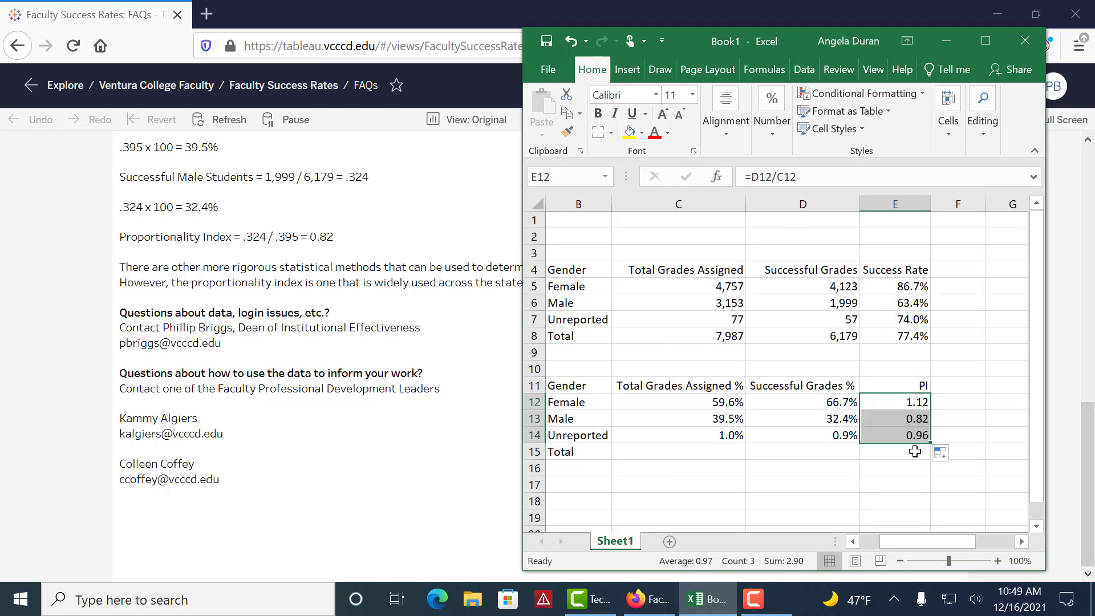
click(902, 419)
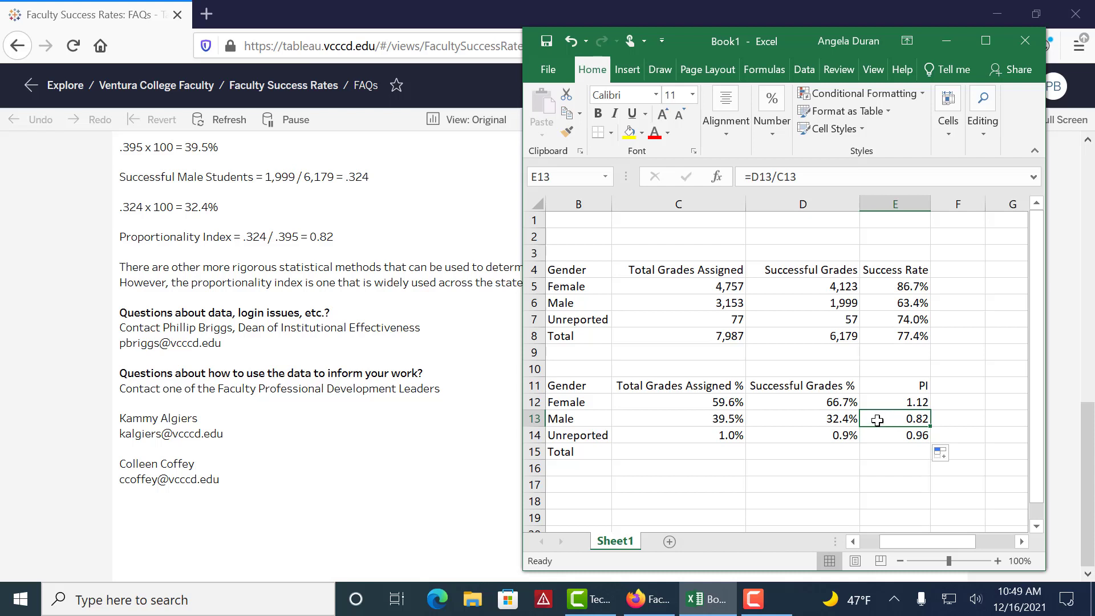
click(668, 420)
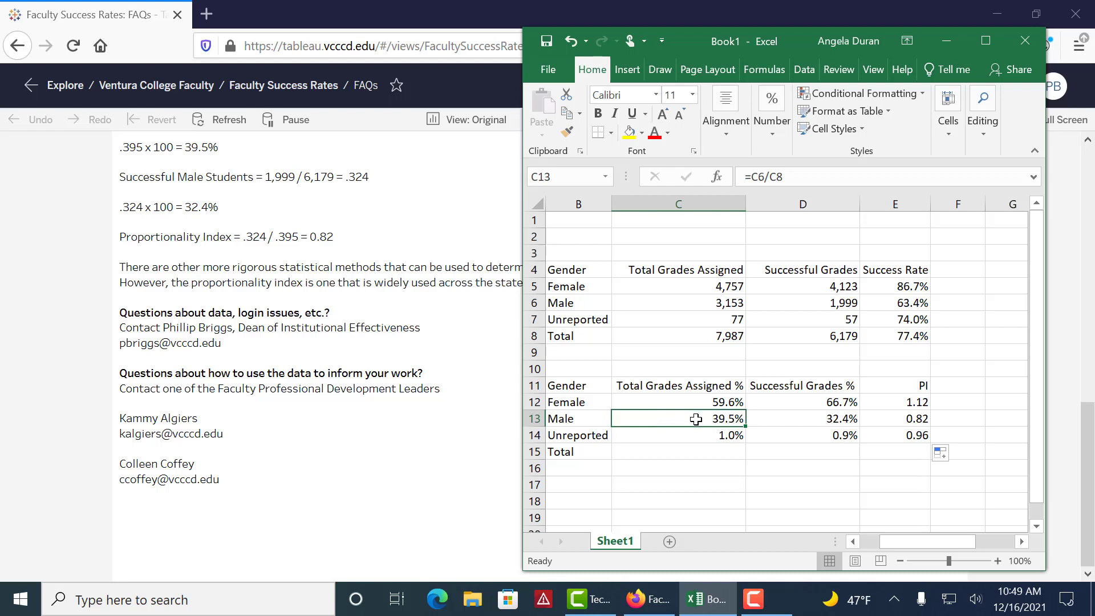
click(772, 419)
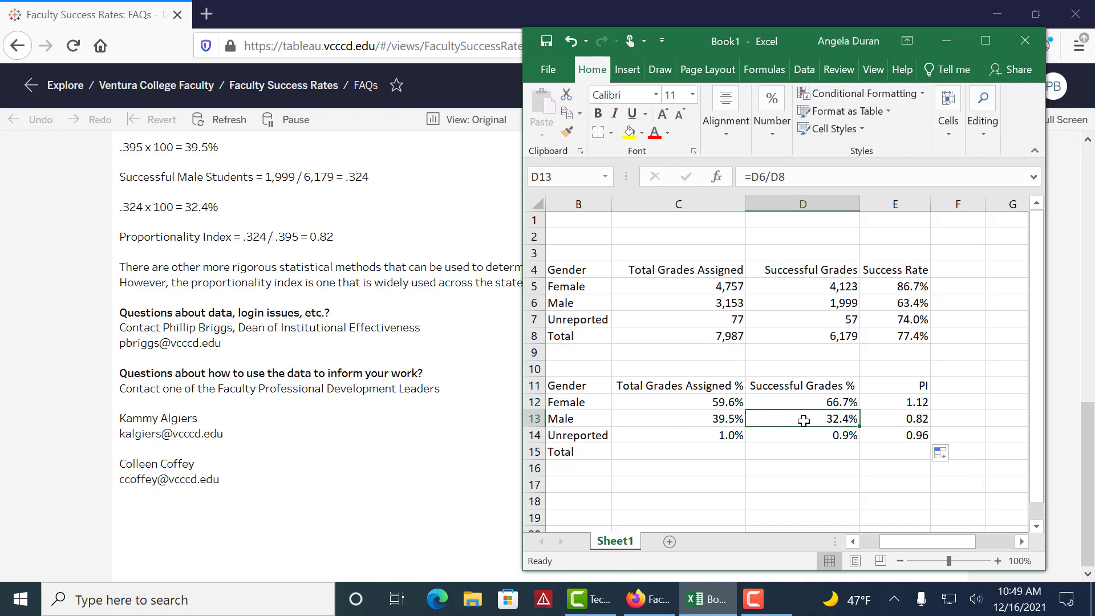
click(883, 420)
- Try a Male Successful Grades % of 39.5% in D13, inspect its effect on the index in E13, and undo the entry
click(816, 421)
text(39%.5)
key(Return)
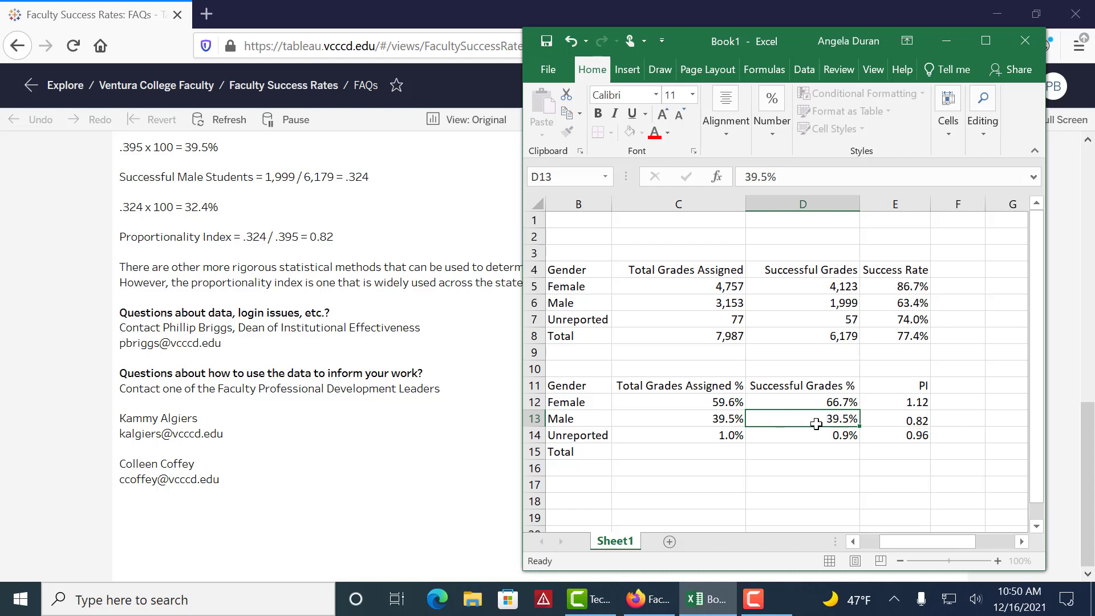
click(821, 422)
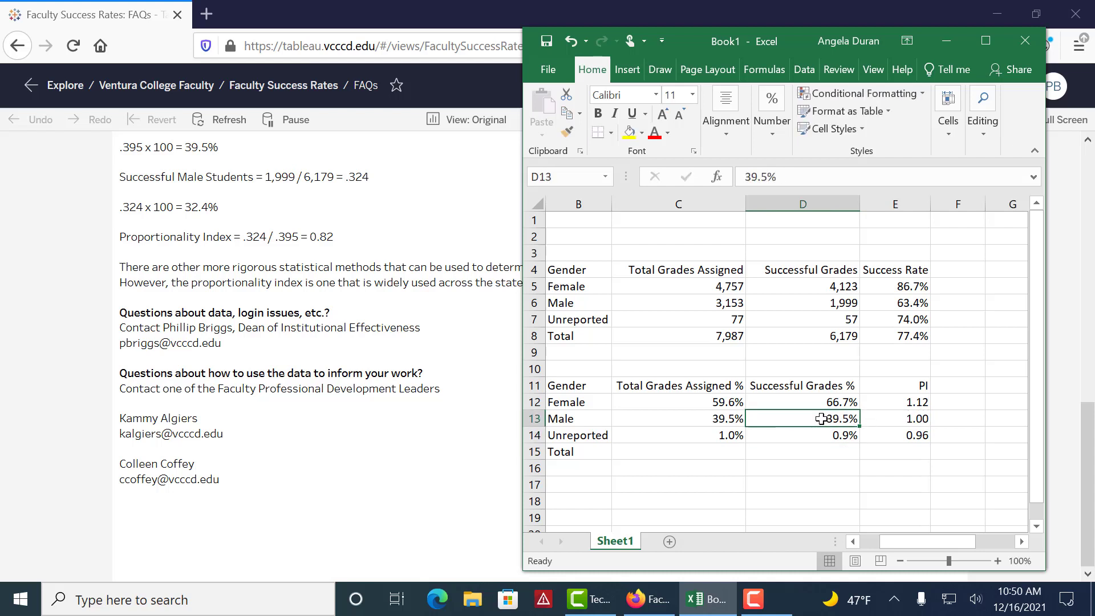
click(712, 419)
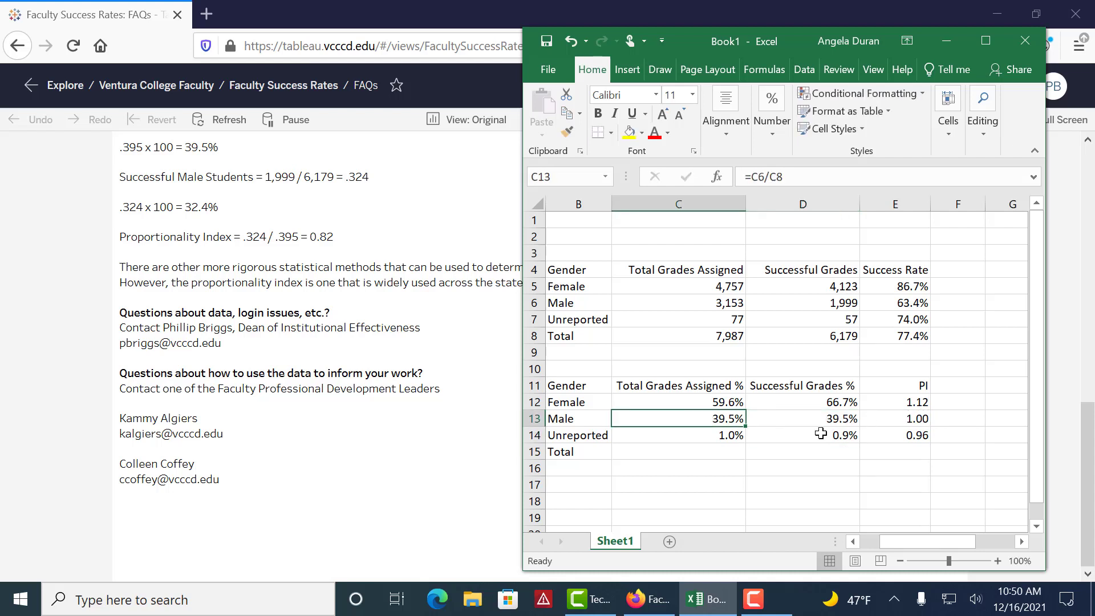
click(884, 425)
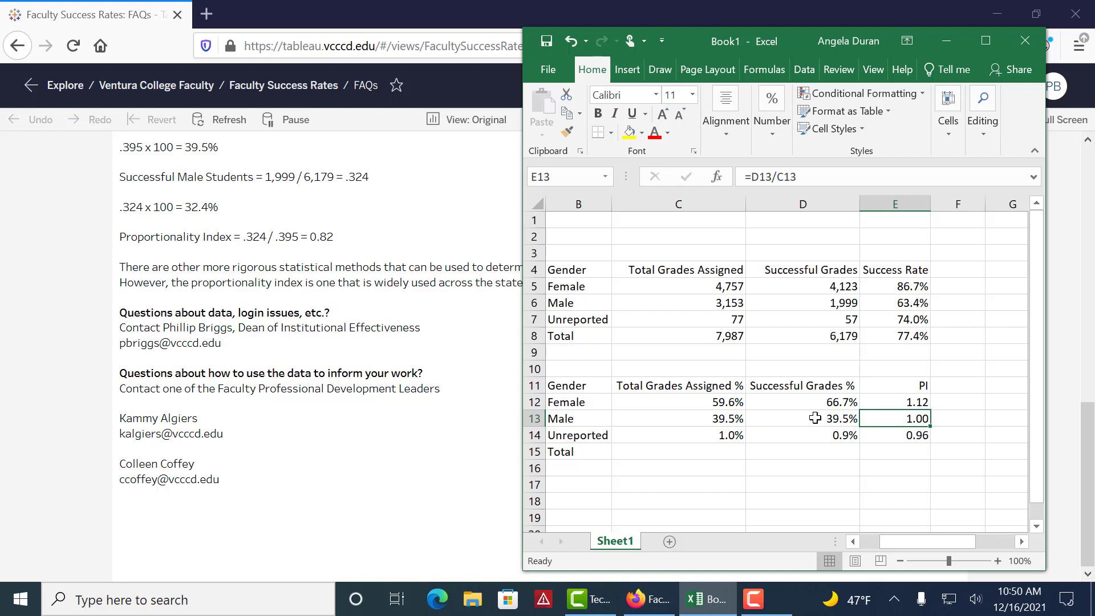
click(572, 36)
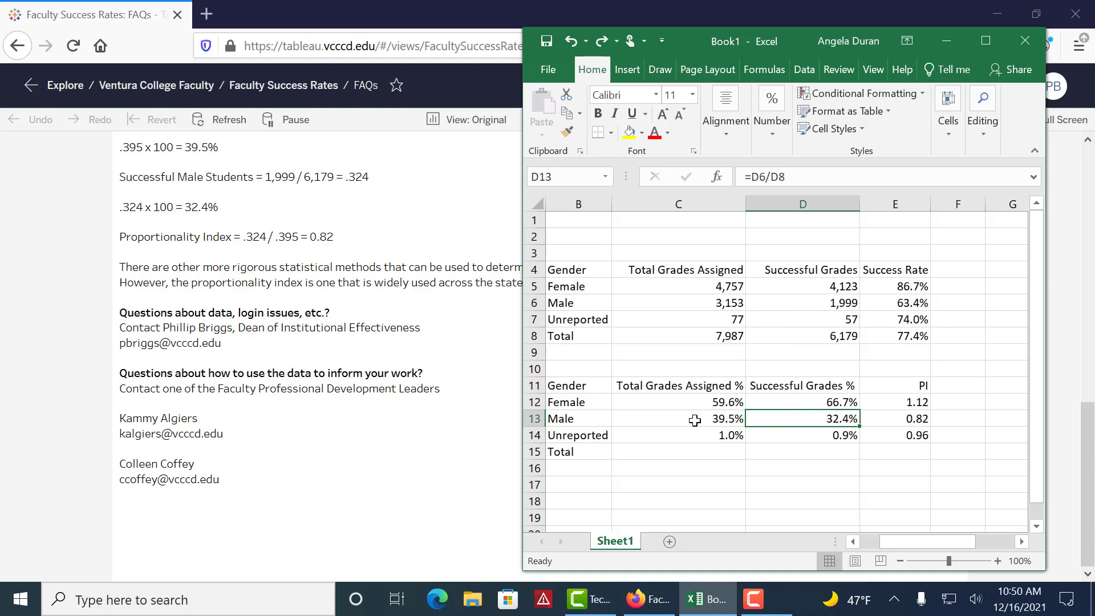
- Test the Male proportionality index with a Successful Grades % of 17% in D13 and undo the entry
click(882, 419)
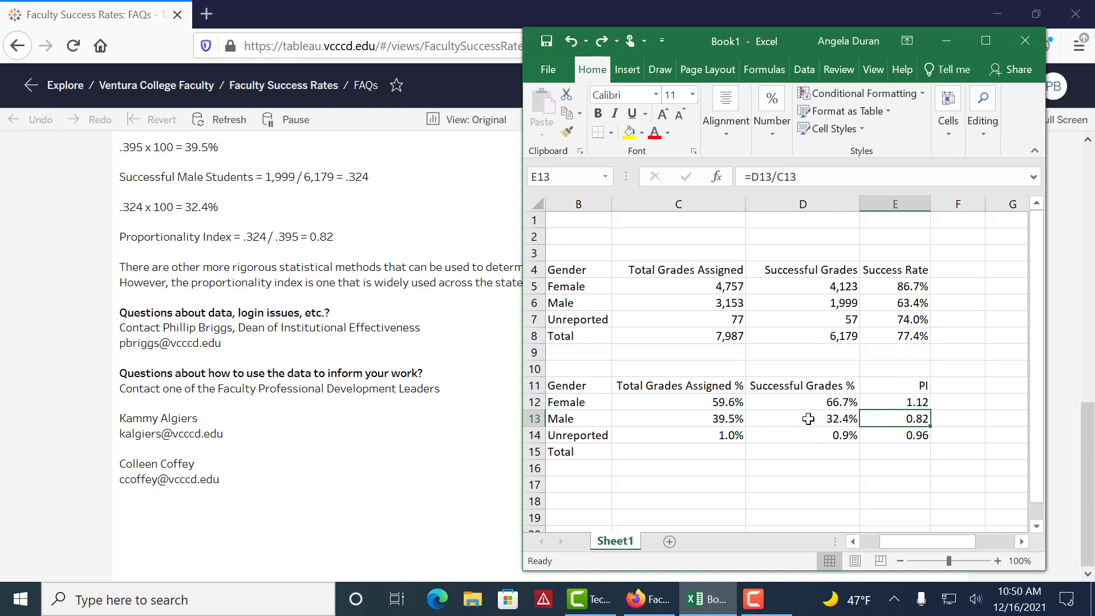
drag(809, 418, 701, 416)
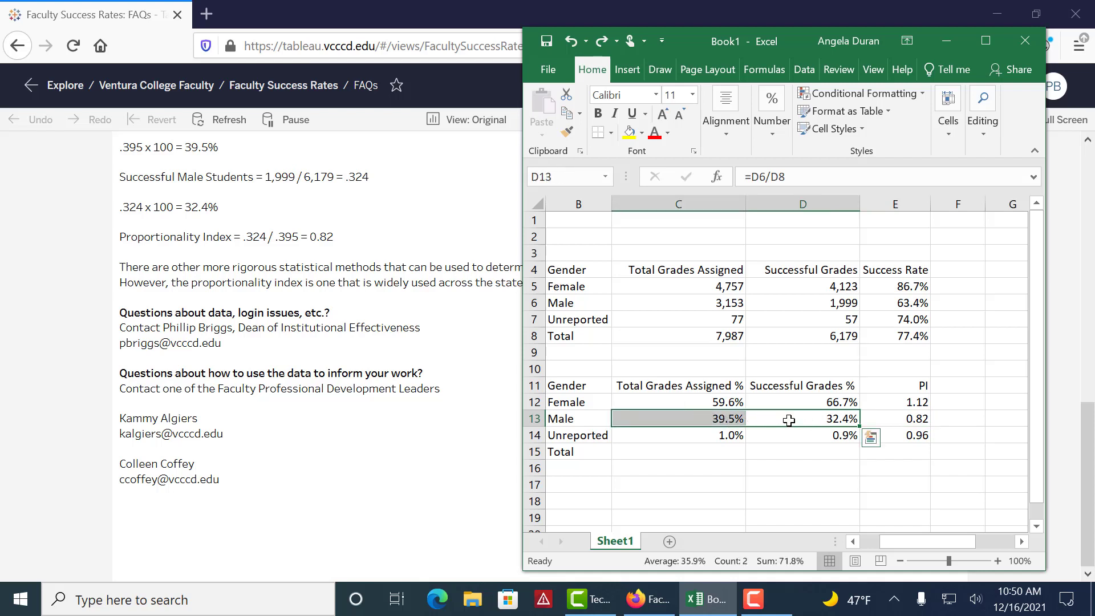
click(789, 419)
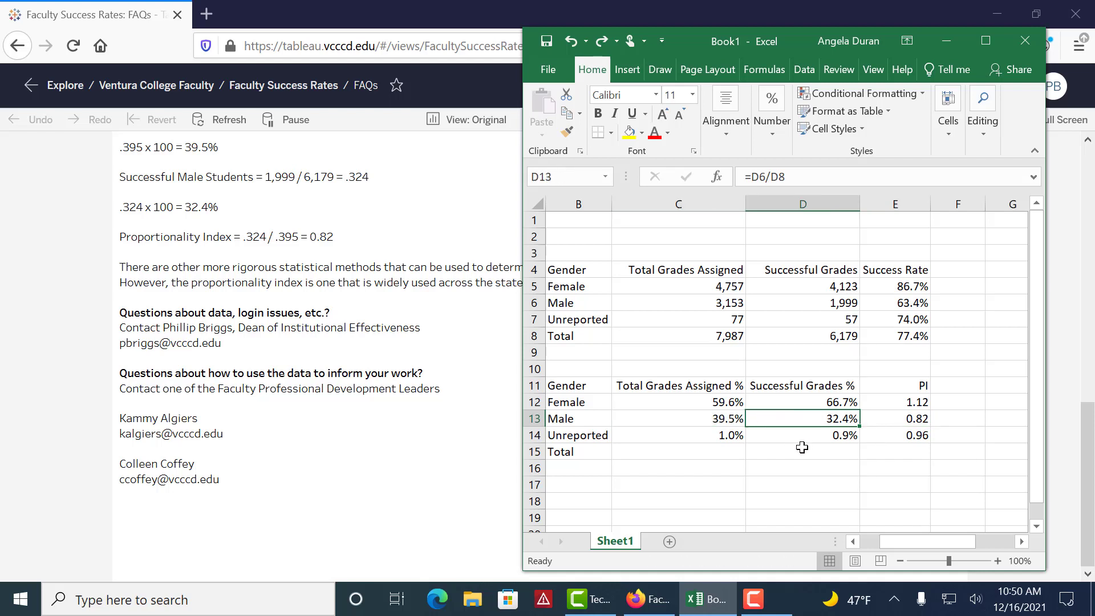
text(17)
key(Return)
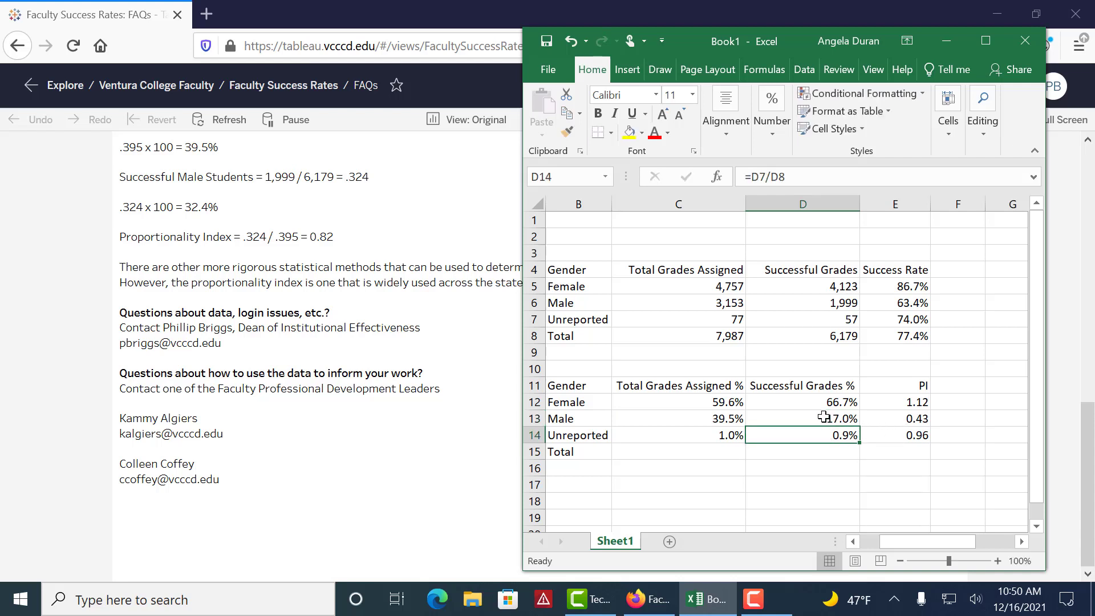
click(570, 42)
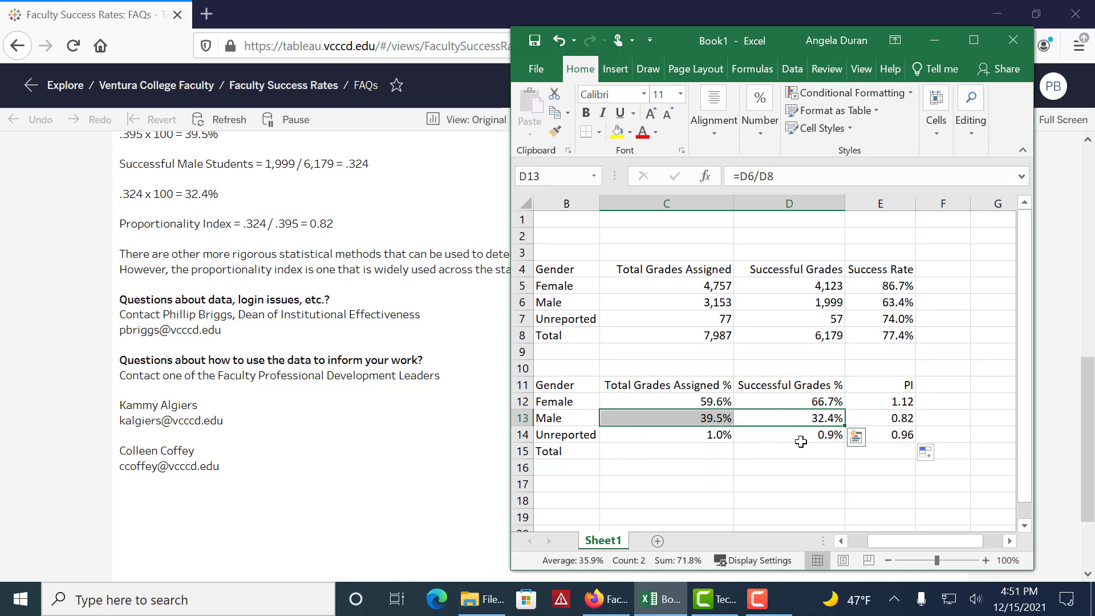
- Switch to the Tableau FAQs page to review the proportionality index cutoffs, and return to Excel to check the Male index in E13
click(442, 446)
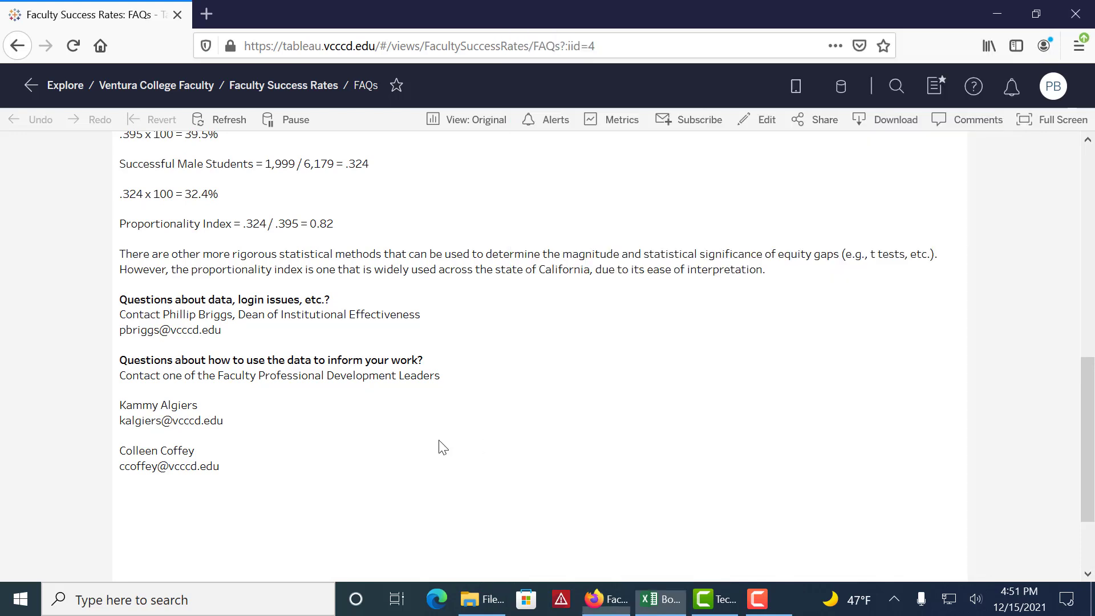
scroll(365, 453, up, 2)
scroll(363, 454, up, 6)
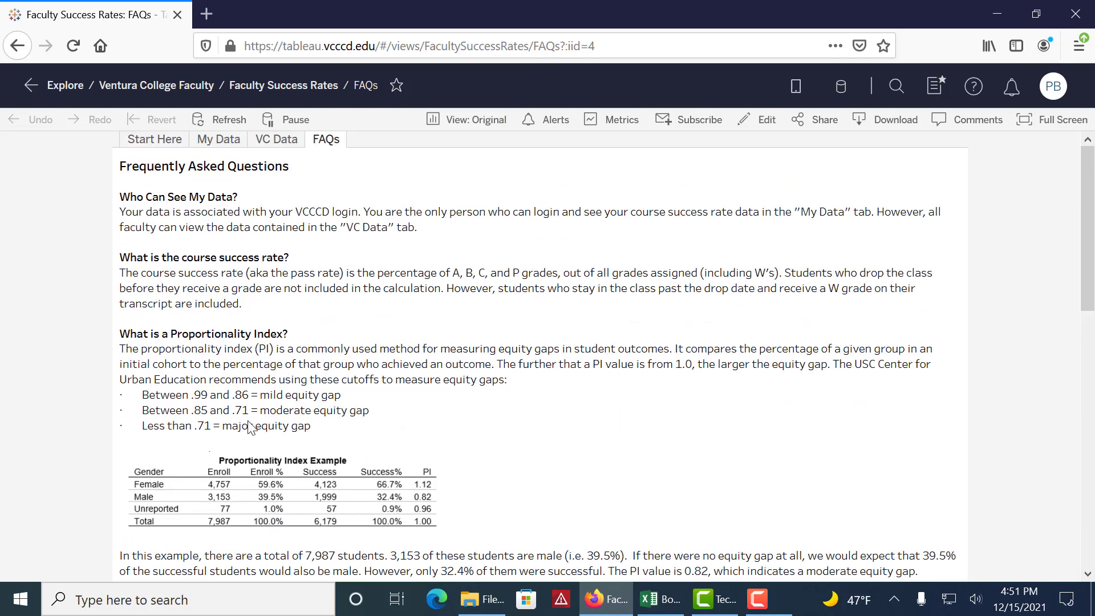
scroll(274, 416, down, 1)
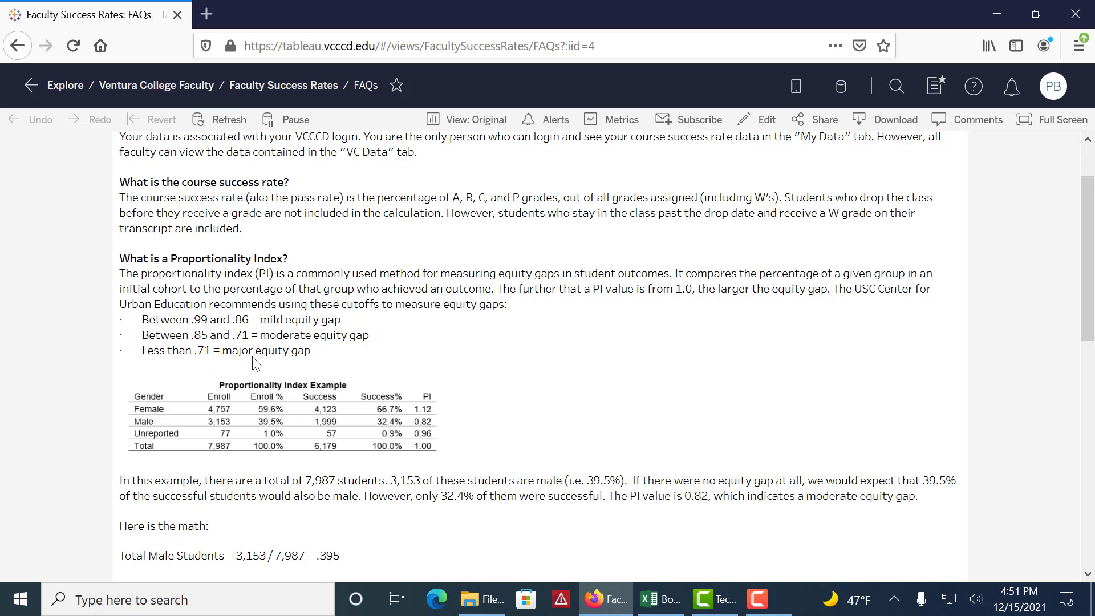
click(666, 608)
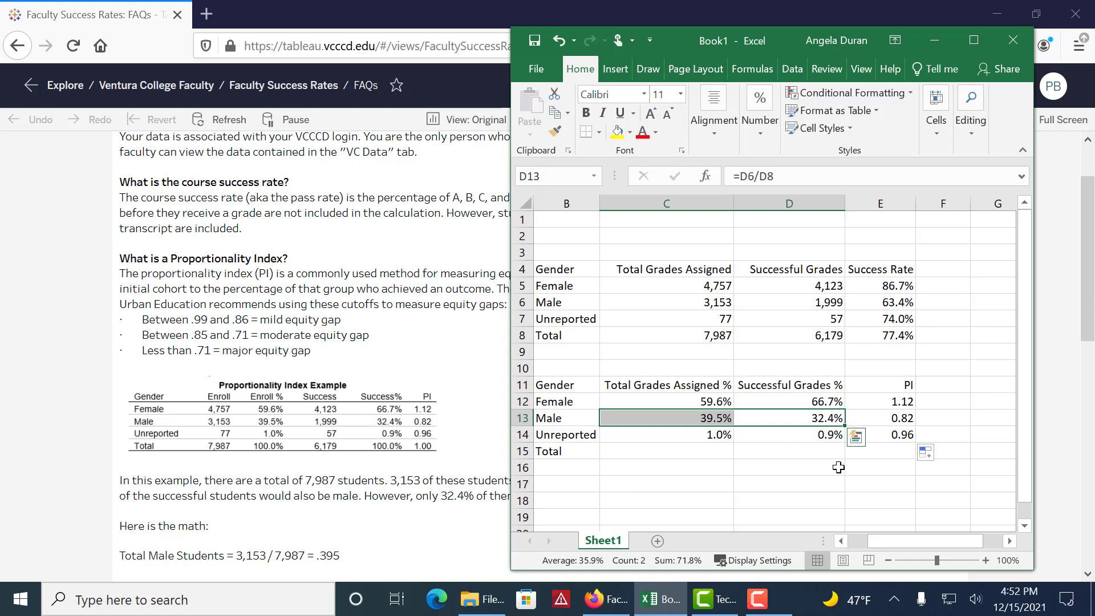
click(873, 422)
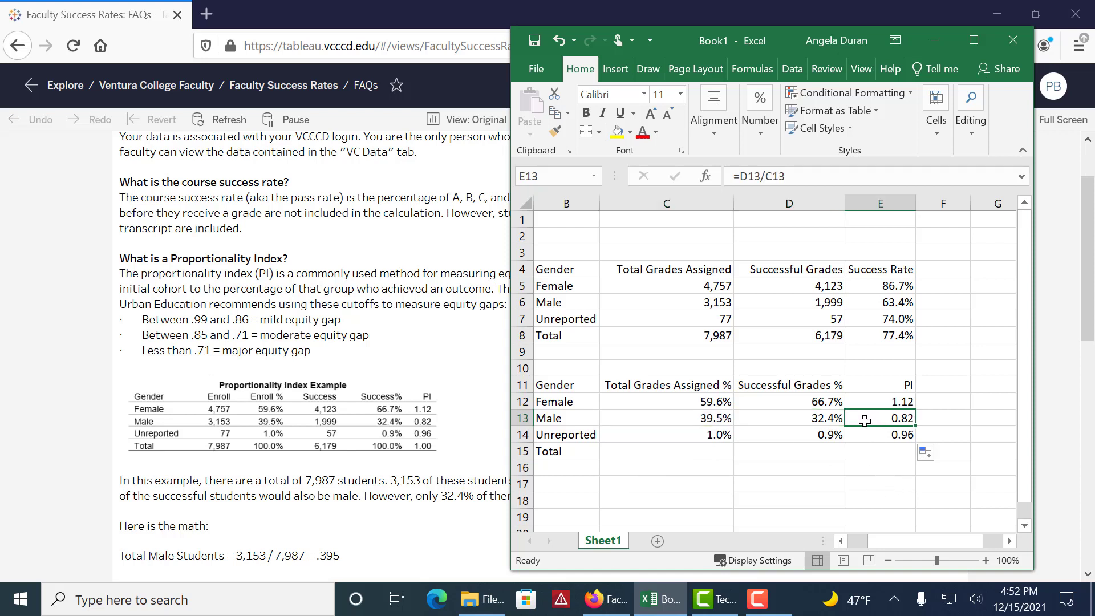